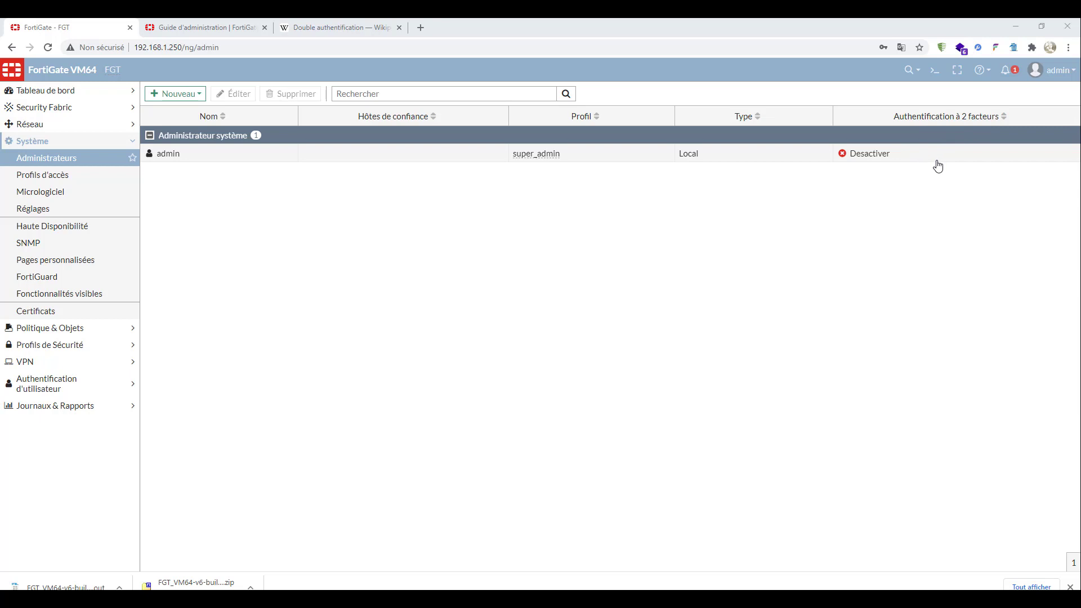
# - Open the form for a new administrator account and review the available account types
pyautogui.click(383, 157)
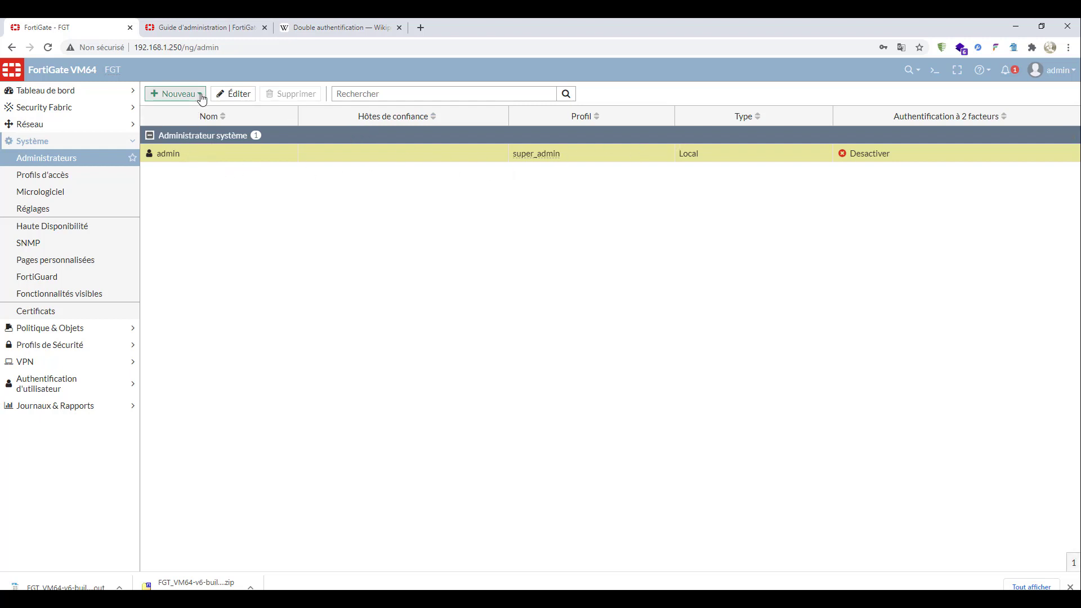
pyautogui.click(165, 99)
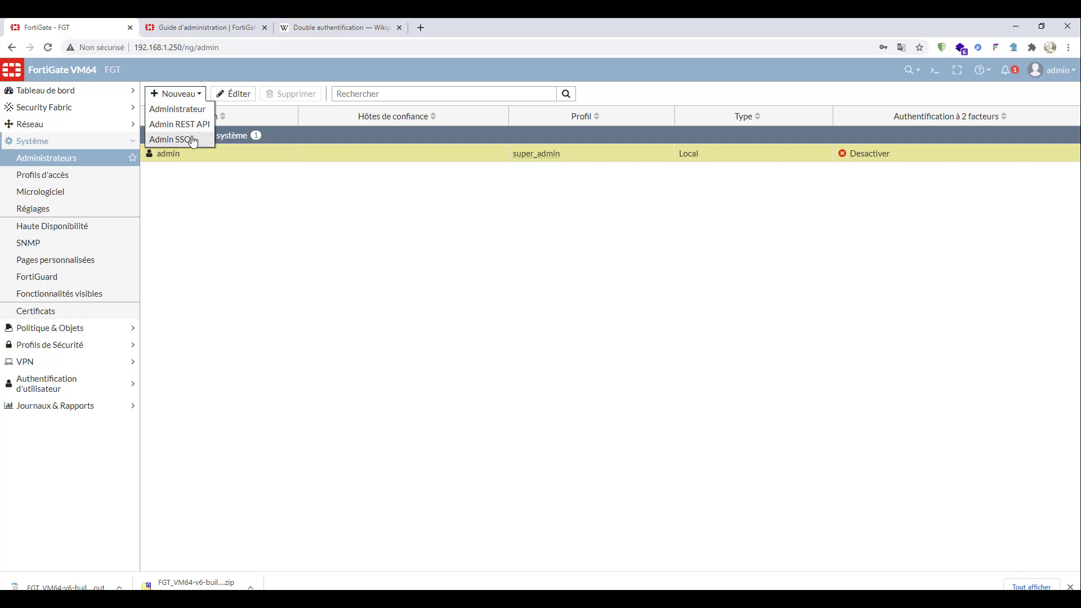
pyautogui.click(178, 111)
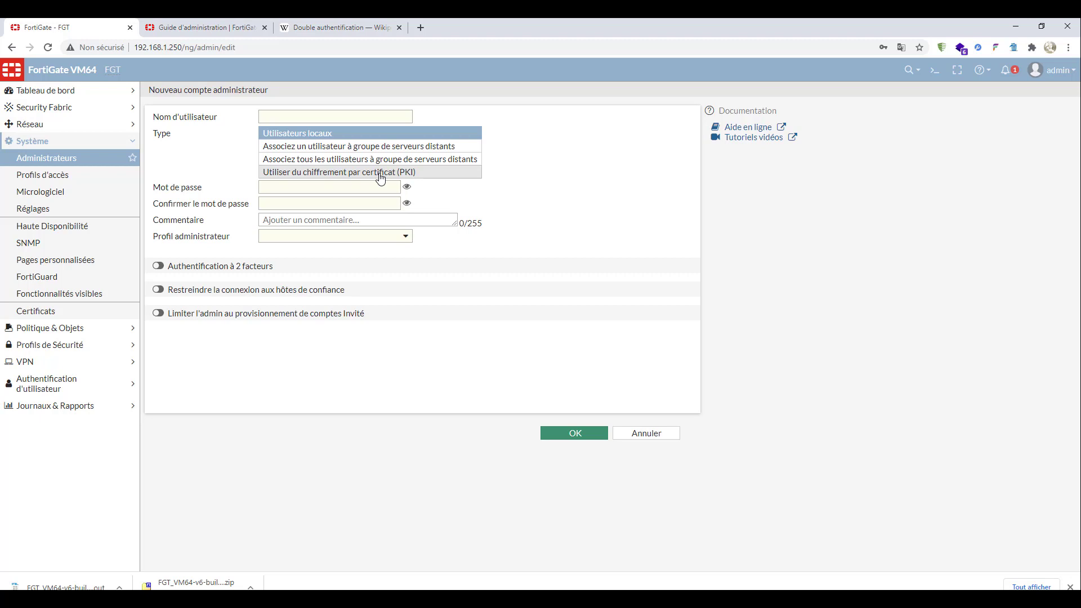
# - View the form for generating a certificate request under the system certificates, and leave it without generating anything
pyautogui.click(42, 318)
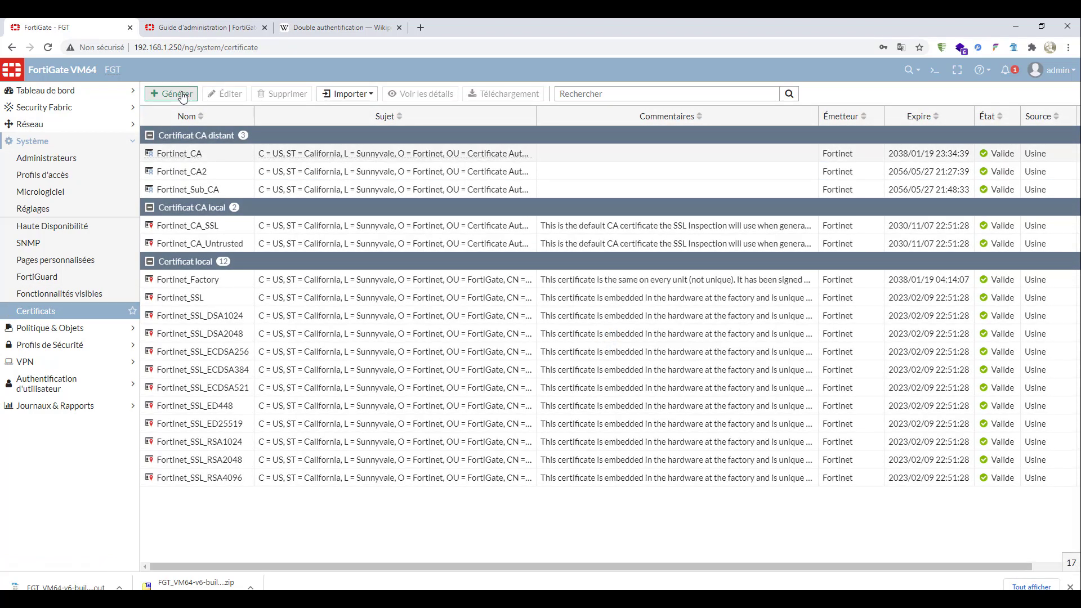
pyautogui.click(181, 94)
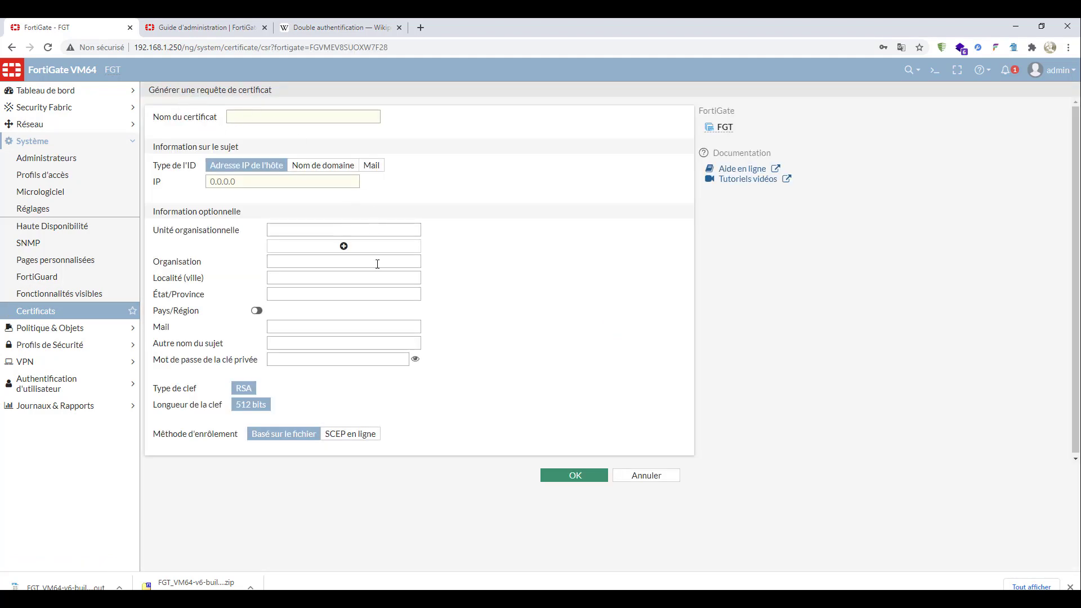
pyautogui.click(649, 476)
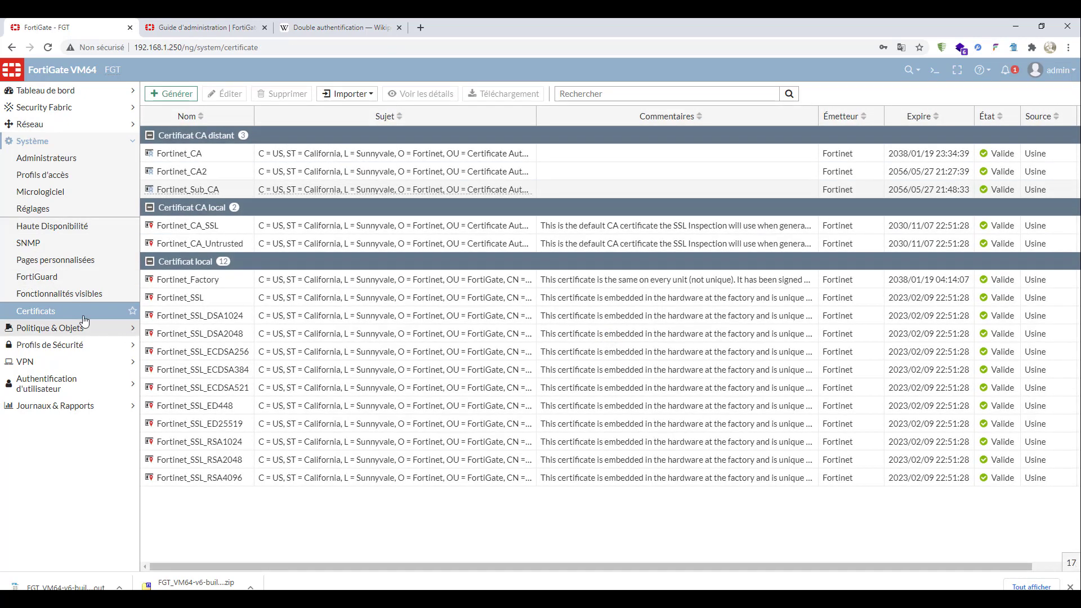
# - Start a new local administrator account named administrateur and fill in its saved password
pyautogui.click(59, 164)
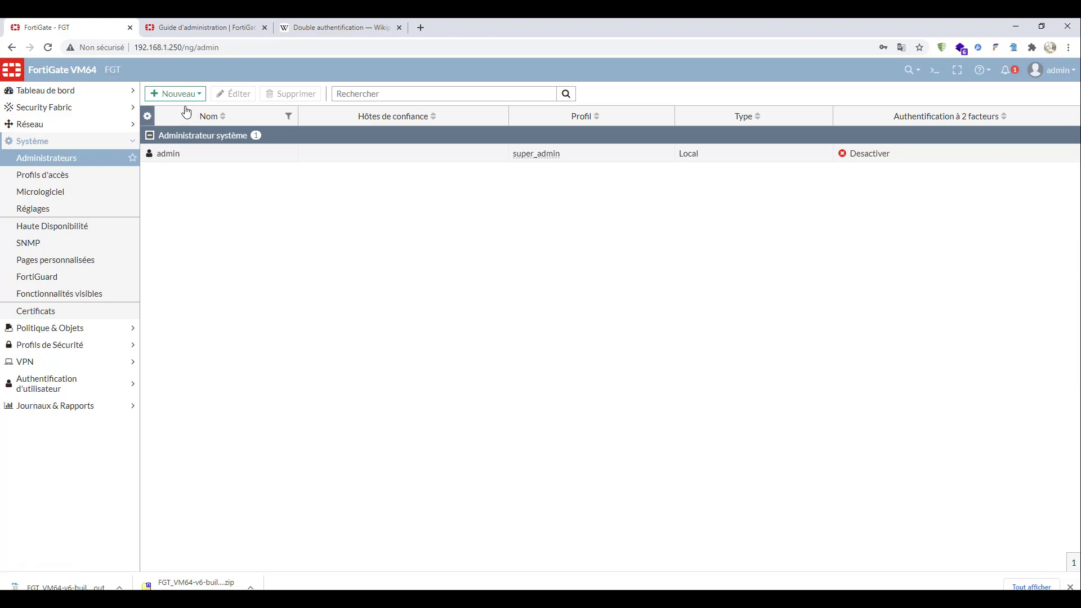
pyautogui.click(202, 96)
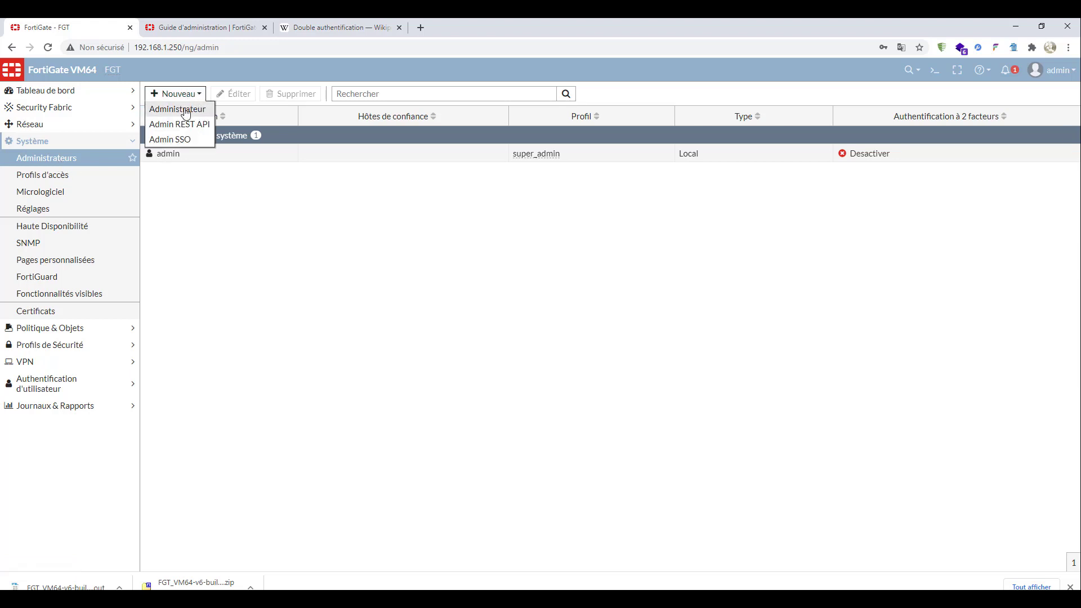
pyautogui.click(191, 111)
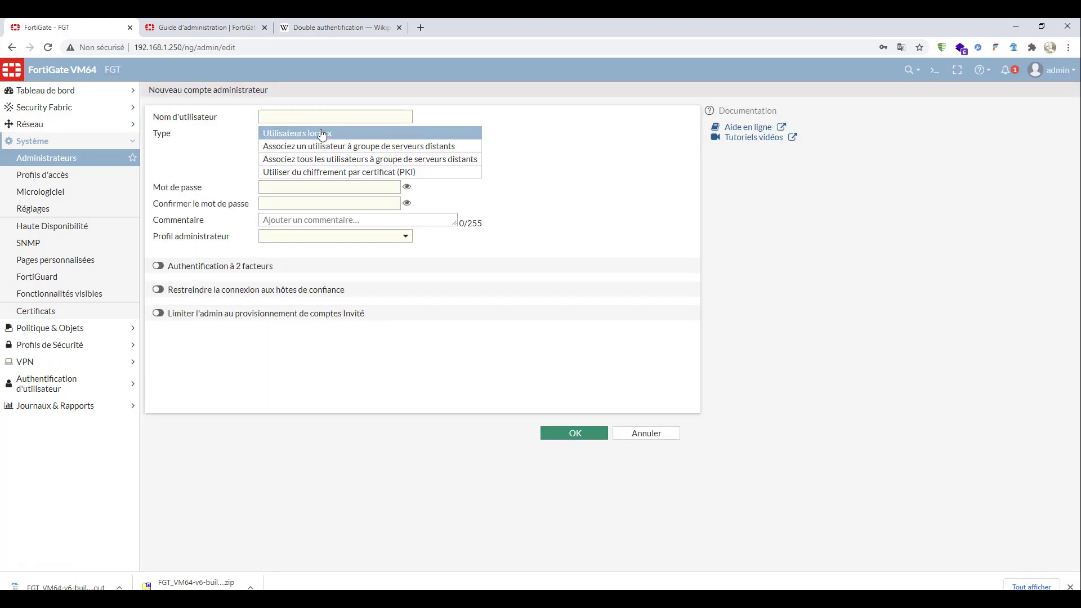
pyautogui.click(304, 118)
pyautogui.click(309, 142)
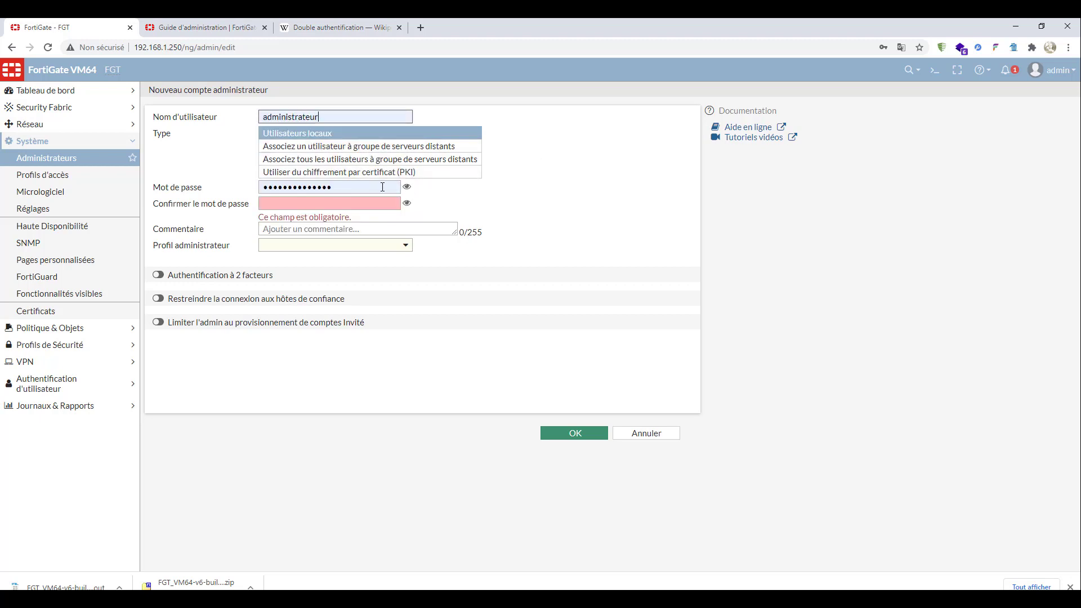
pyautogui.click(339, 187)
pyautogui.moveTo(340, 187); pyautogui.dragTo(245, 190)
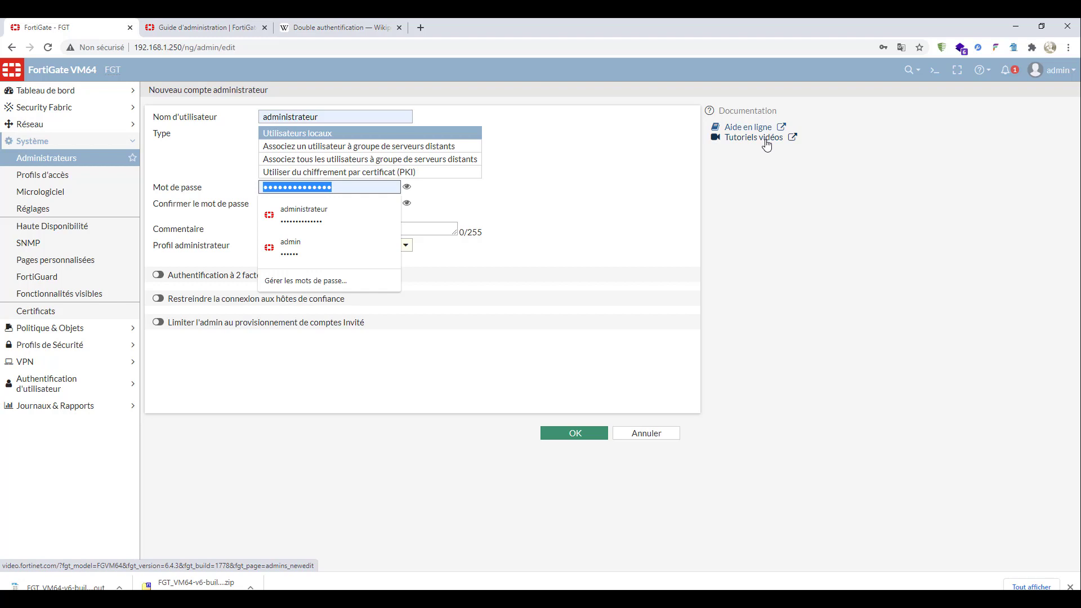
# - Read the FortiGate administration guide's page on remote authentication for administrators, including the LDAP server configuration steps
pyautogui.click(203, 32)
pyautogui.scroll(3, 124, 314)
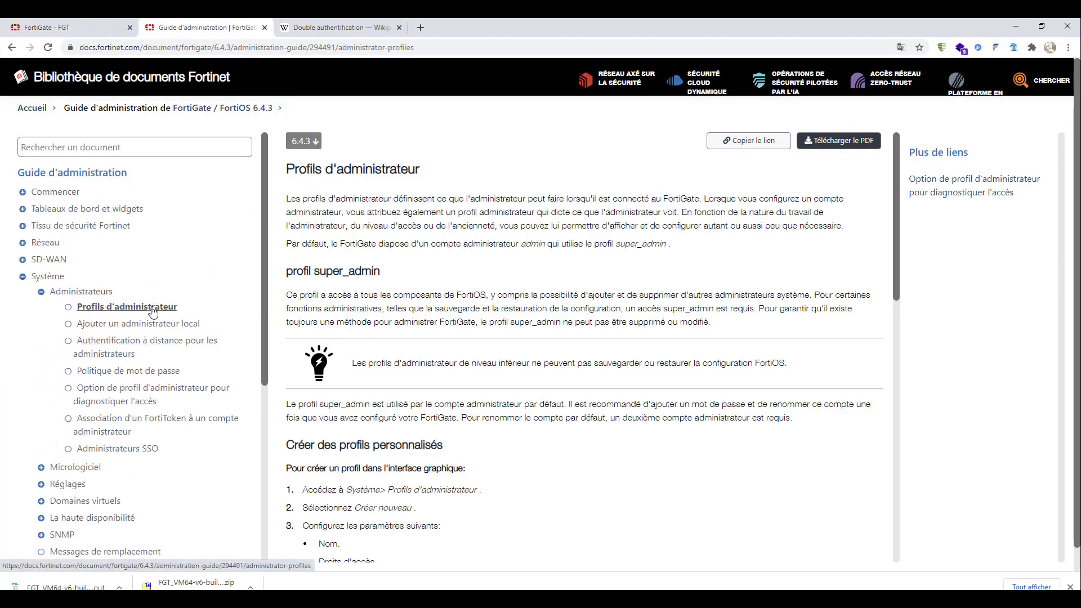
pyautogui.click(93, 292)
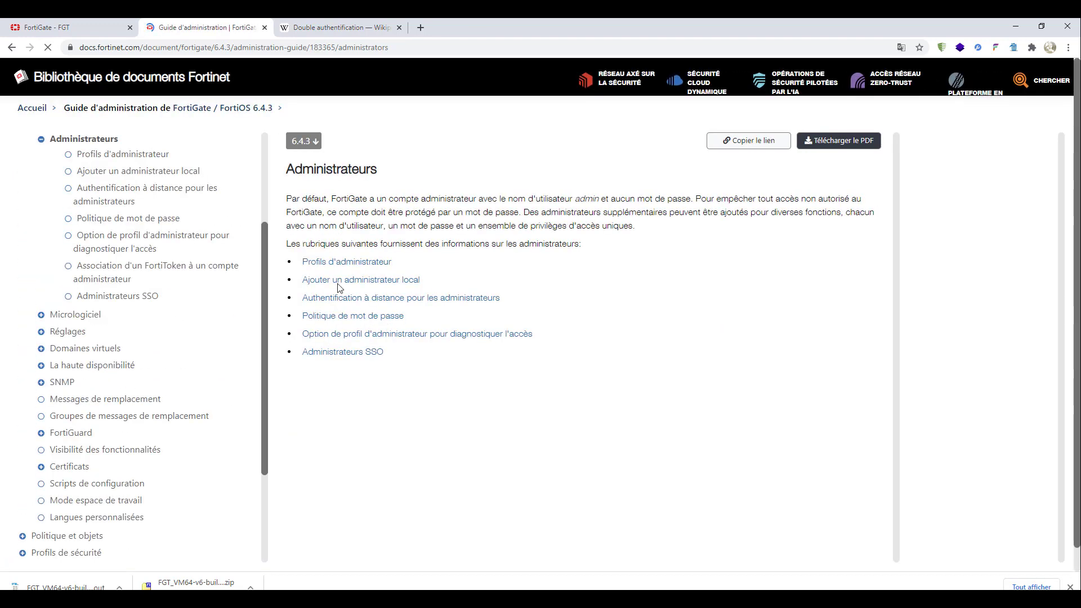
pyautogui.click(458, 302)
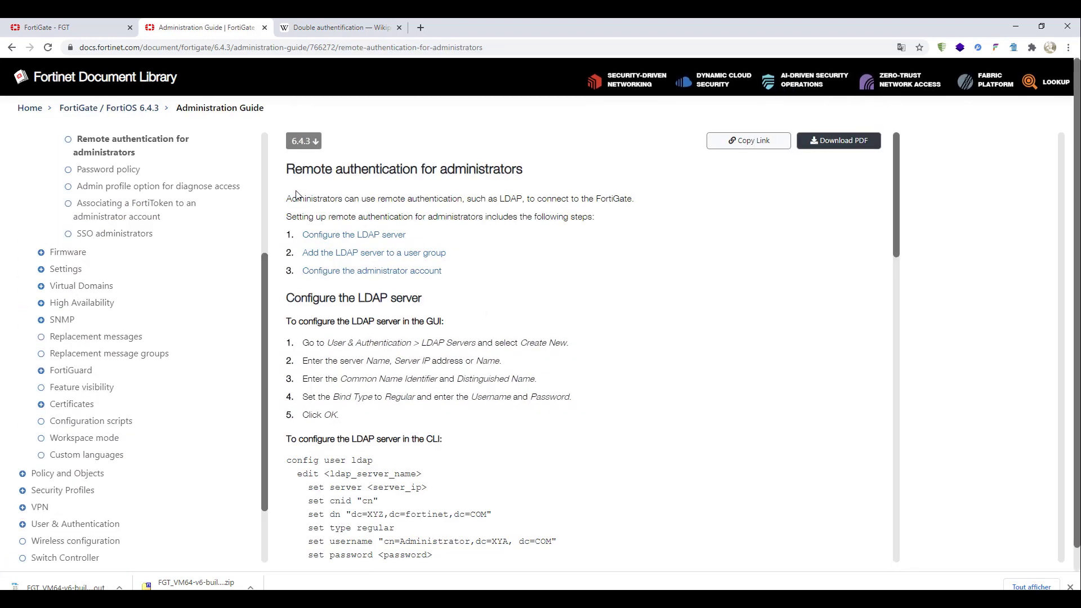
pyautogui.moveTo(296, 199); pyautogui.dragTo(500, 199)
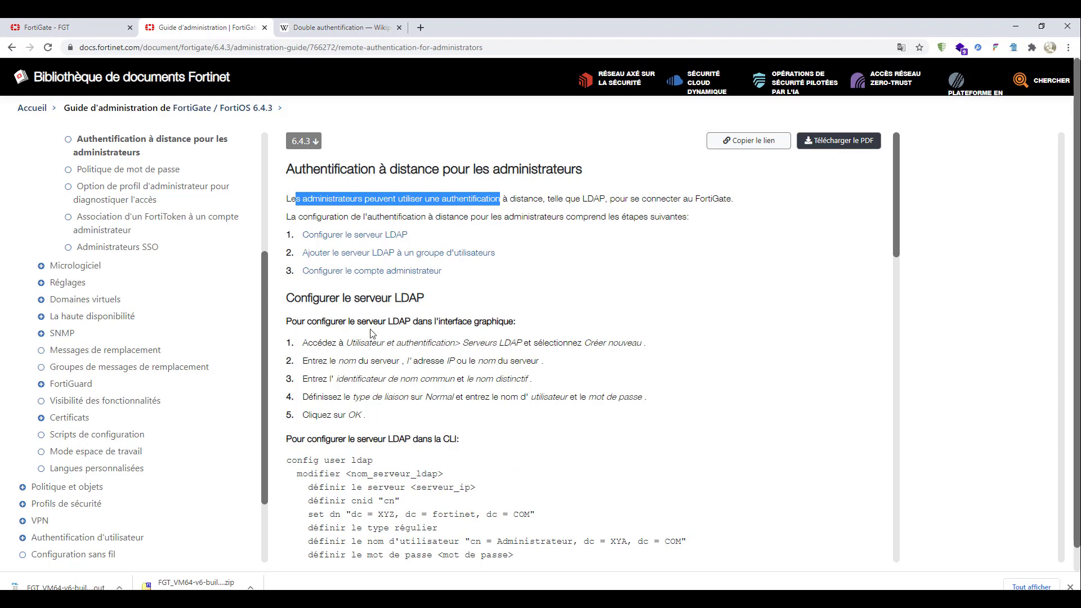
pyautogui.scroll(-2, 372, 335)
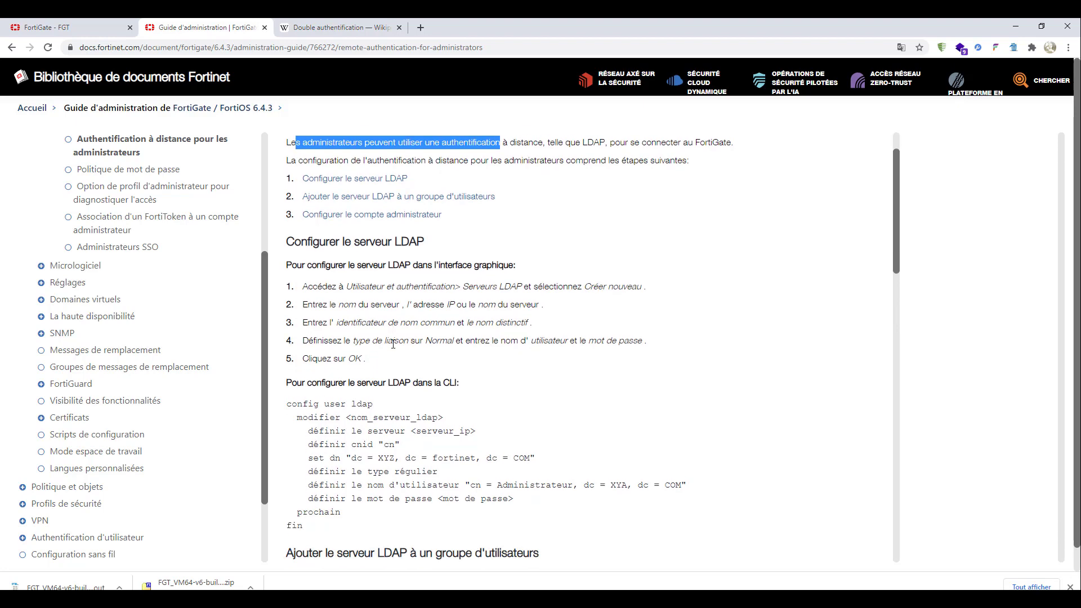
pyautogui.scroll(2, 372, 333)
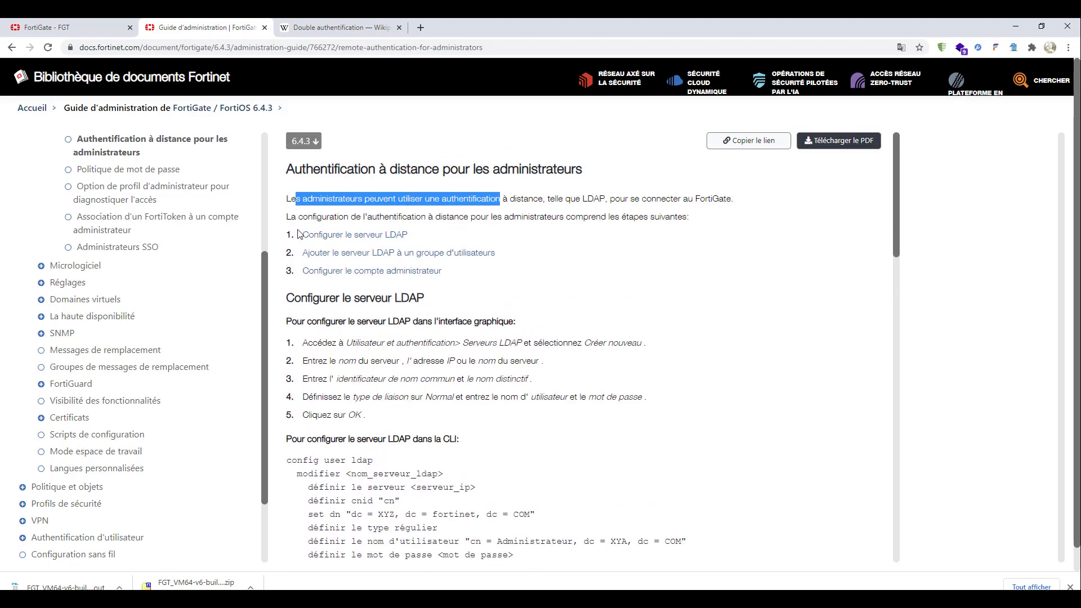
pyautogui.moveTo(298, 233); pyautogui.dragTo(418, 231)
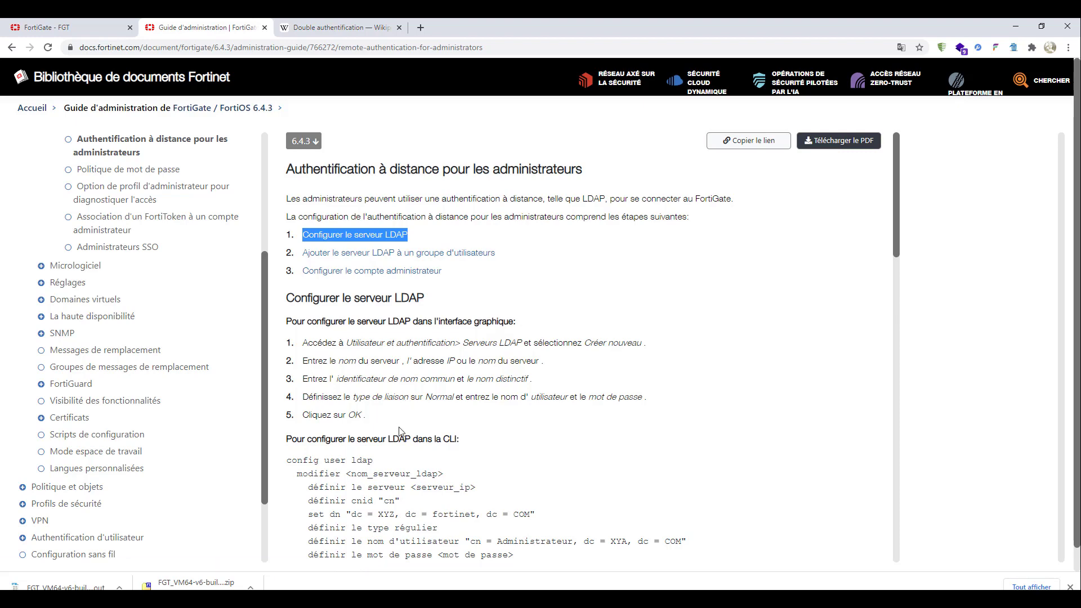
# - Return to the new administrator account form and fill in the password confirmation with the saved administrateur password
pyautogui.click(81, 30)
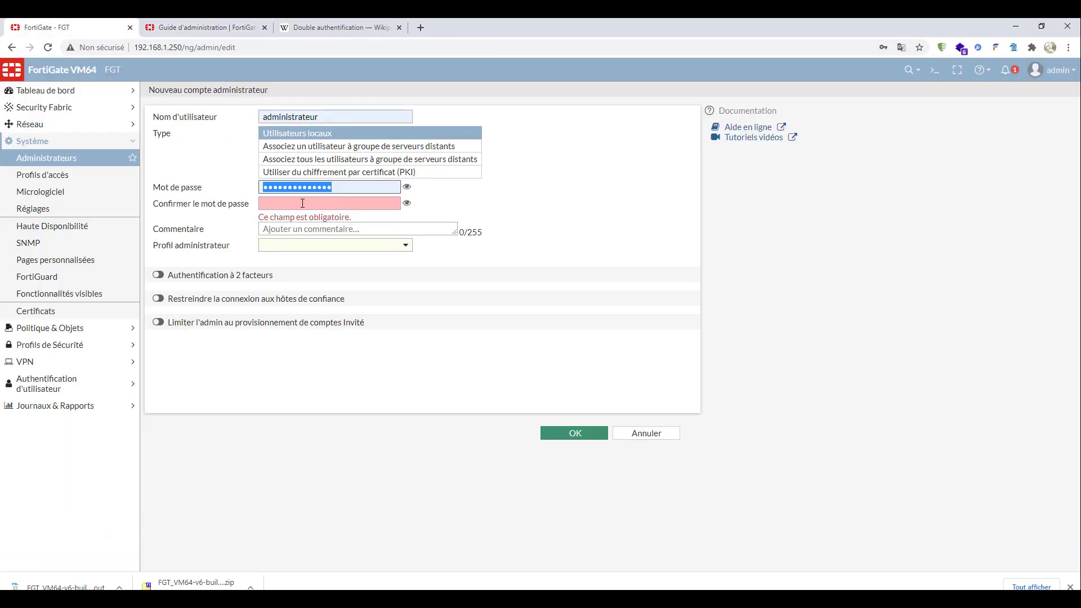
pyautogui.click(303, 203)
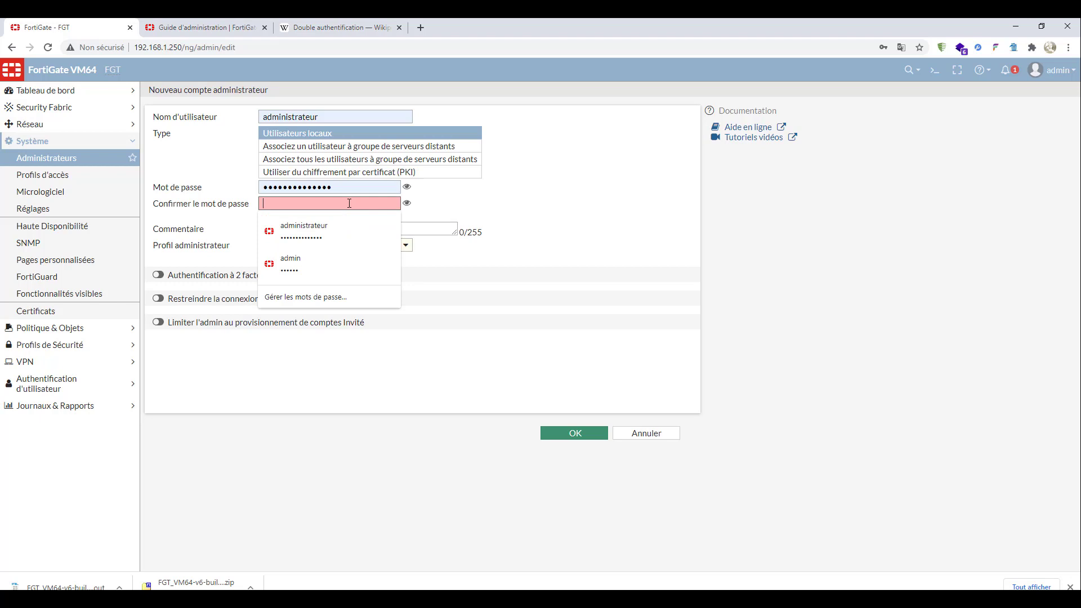
pyautogui.click(337, 234)
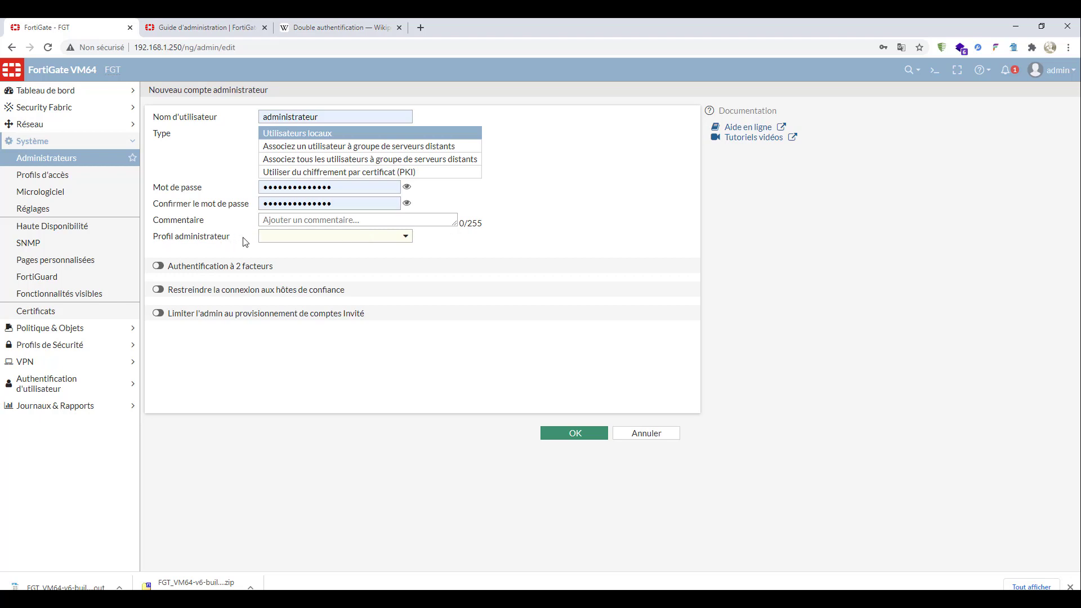
# - Open the admin_no_access profile from the administrator profile choices, review its name and access permissions, and close it
pyautogui.click(387, 237)
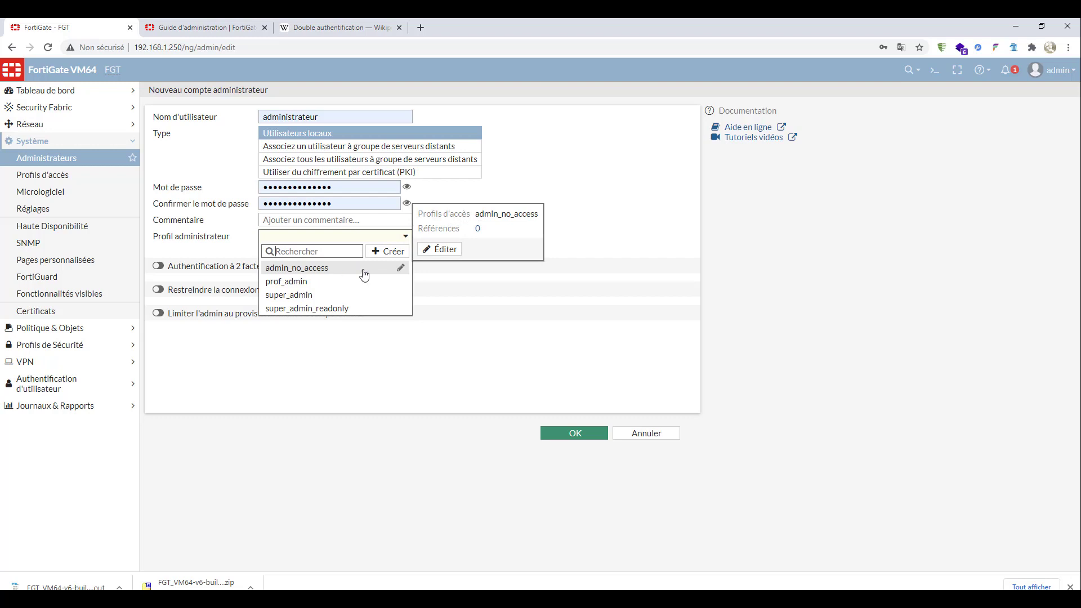
pyautogui.click(401, 270)
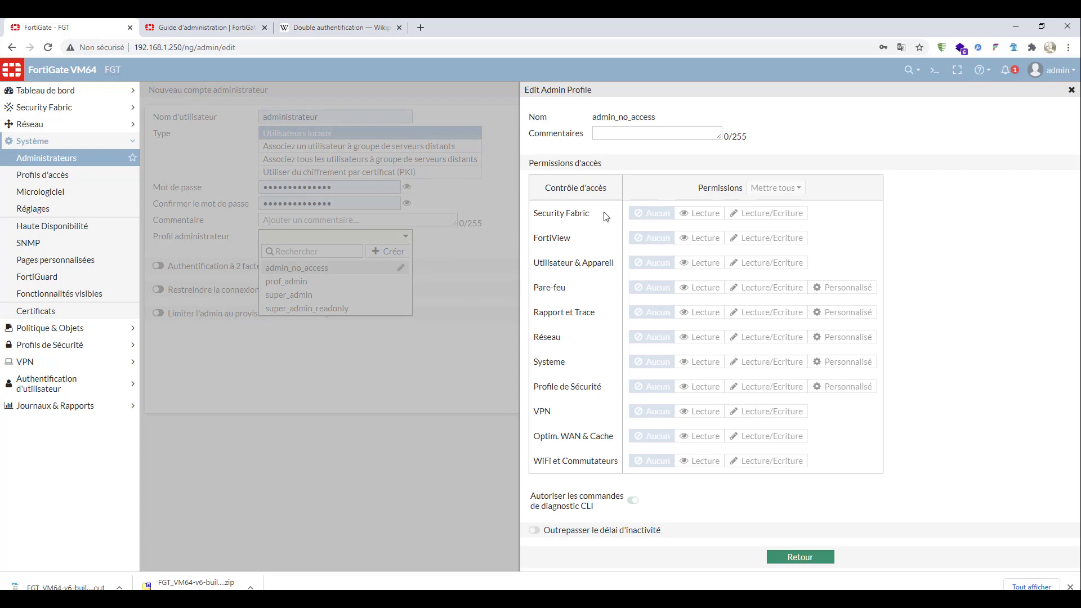
pyautogui.moveTo(589, 213); pyautogui.dragTo(619, 473)
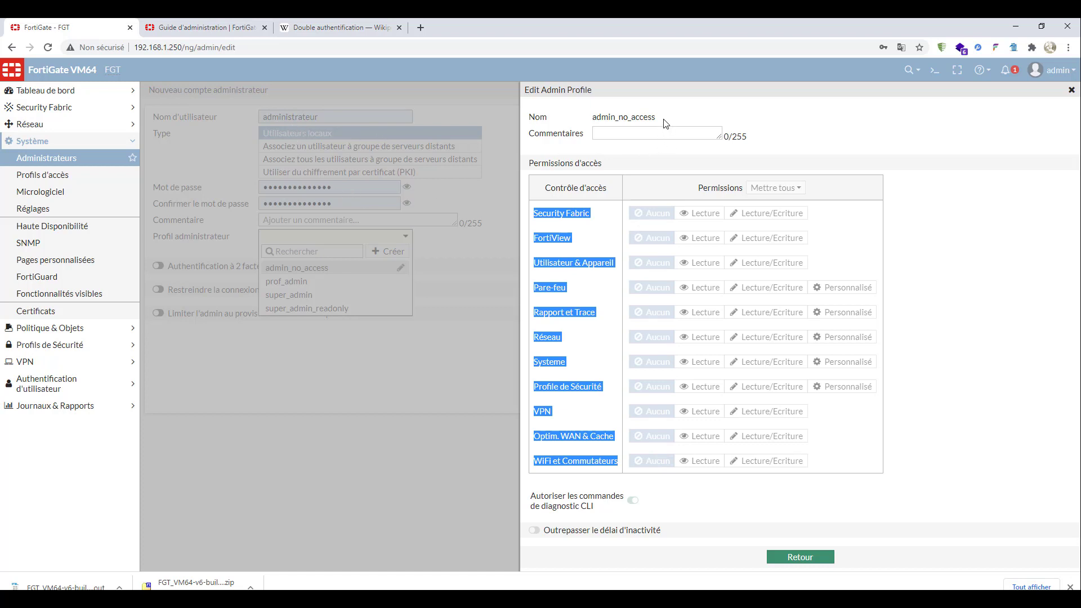
pyautogui.moveTo(656, 117); pyautogui.dragTo(593, 119)
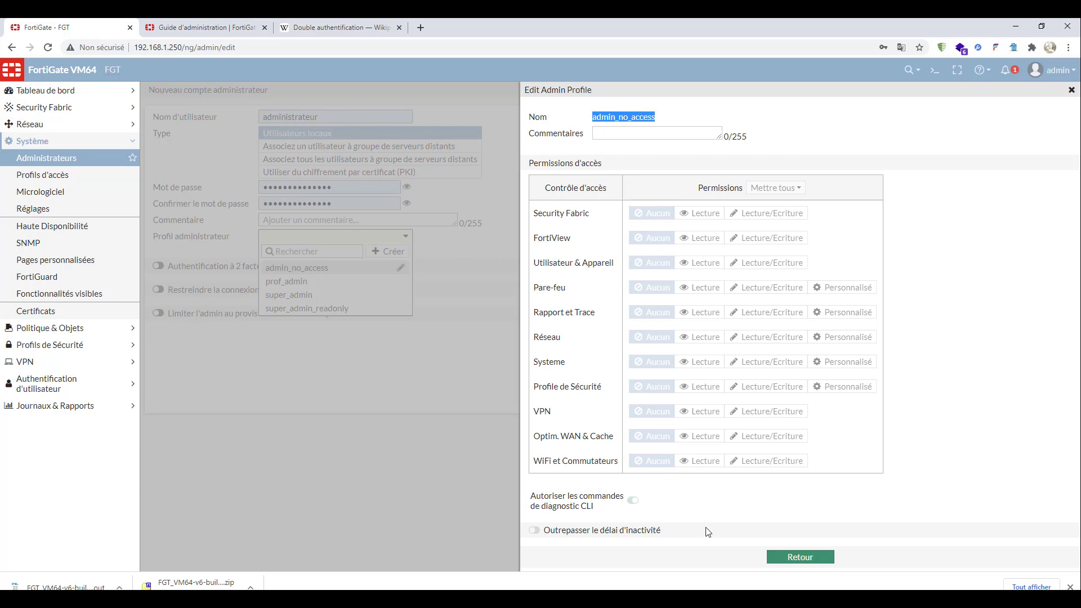
pyautogui.click(794, 559)
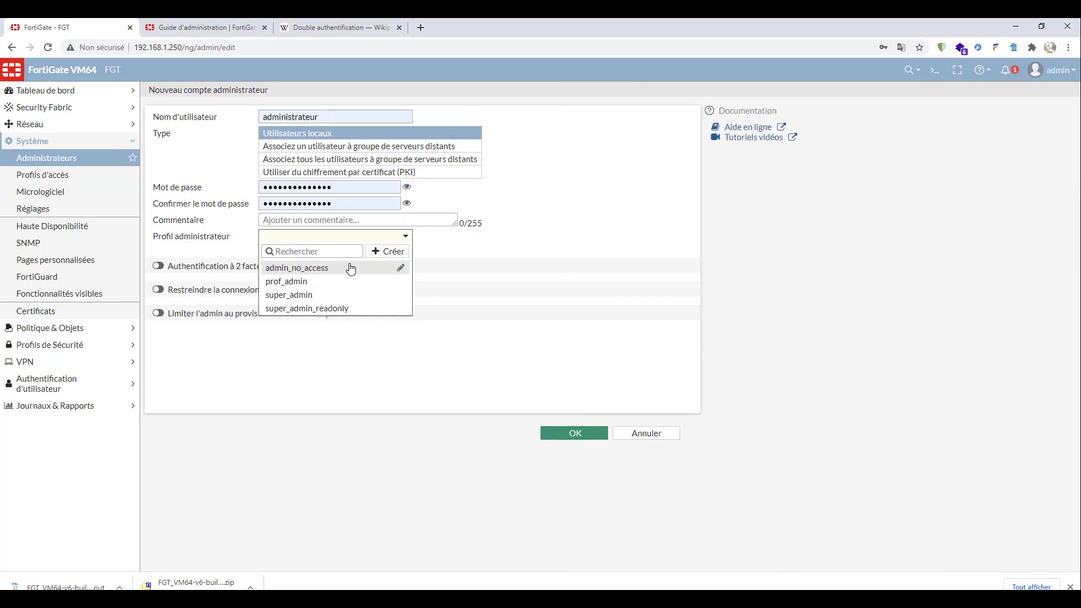
# - Open the prof_admin profile, review its access controls, and toggle the CLI diagnostic commands permission off and on again
pyautogui.moveTo(315, 284)
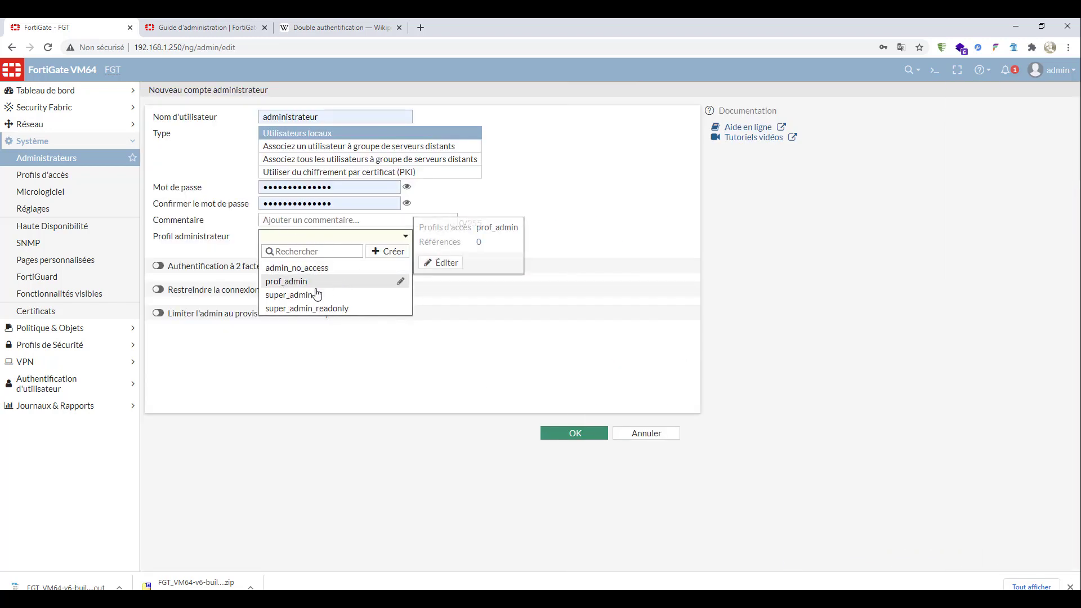
pyautogui.click(400, 281)
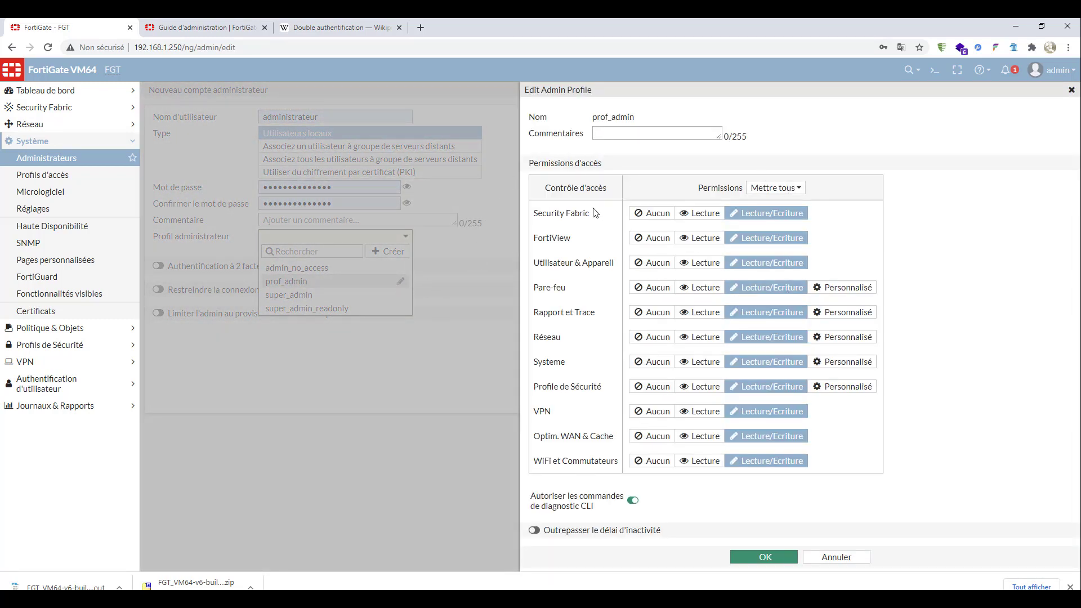
pyautogui.moveTo(595, 214); pyautogui.dragTo(598, 479)
pyautogui.click(632, 500)
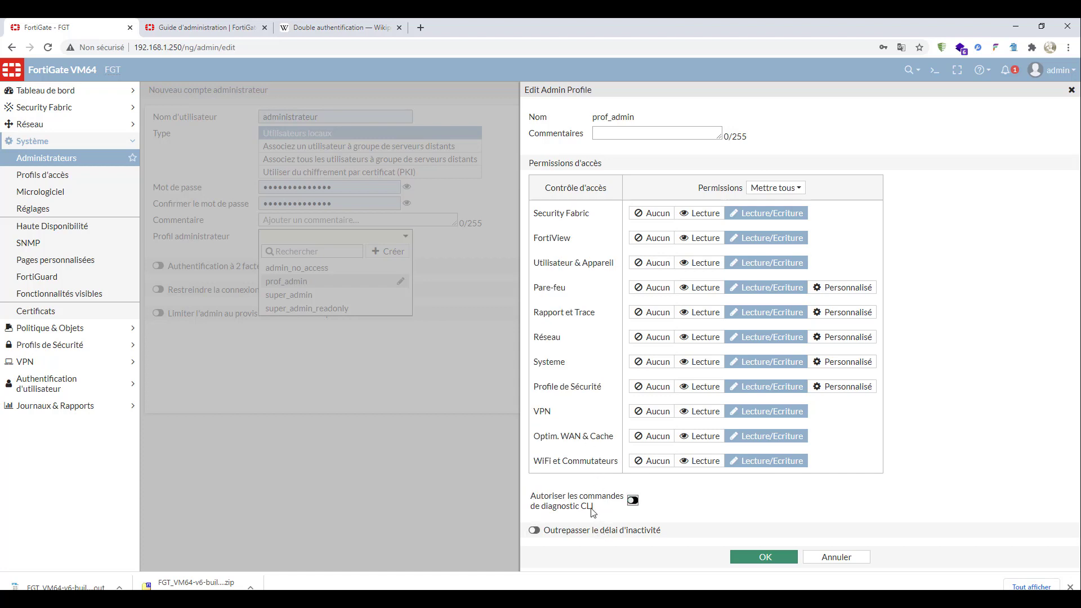
pyautogui.click(633, 500)
# - Try the Lecture and Aucun levels for WiFi et Commutateurs in prof_admin, restore Lecture/Ecriture and save the profile
pyautogui.click(786, 461)
pyautogui.click(772, 464)
pyautogui.click(702, 465)
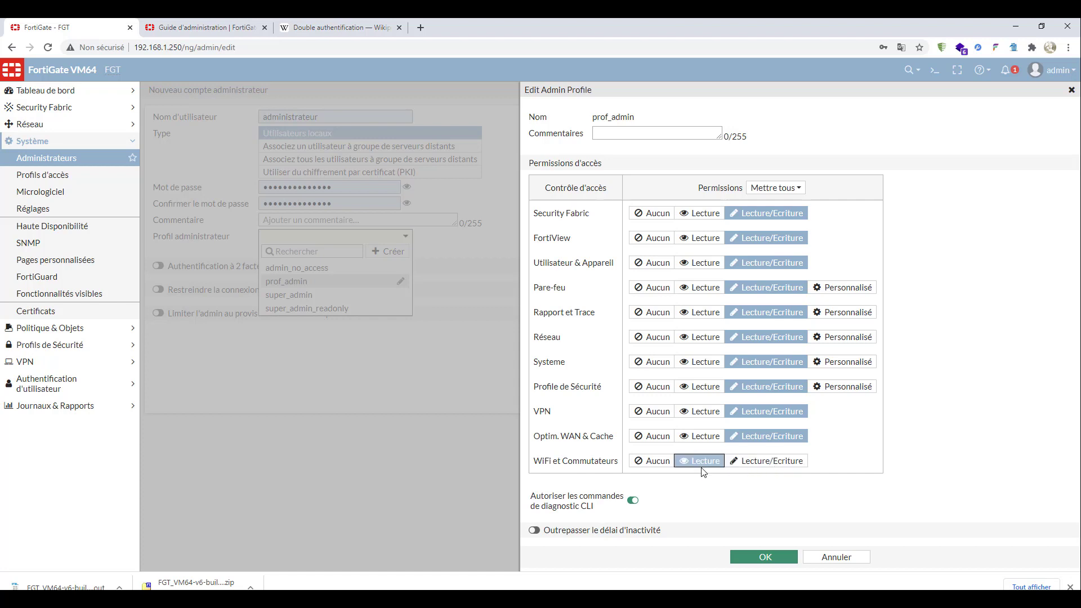
pyautogui.click(647, 465)
pyautogui.click(737, 463)
pyautogui.click(651, 462)
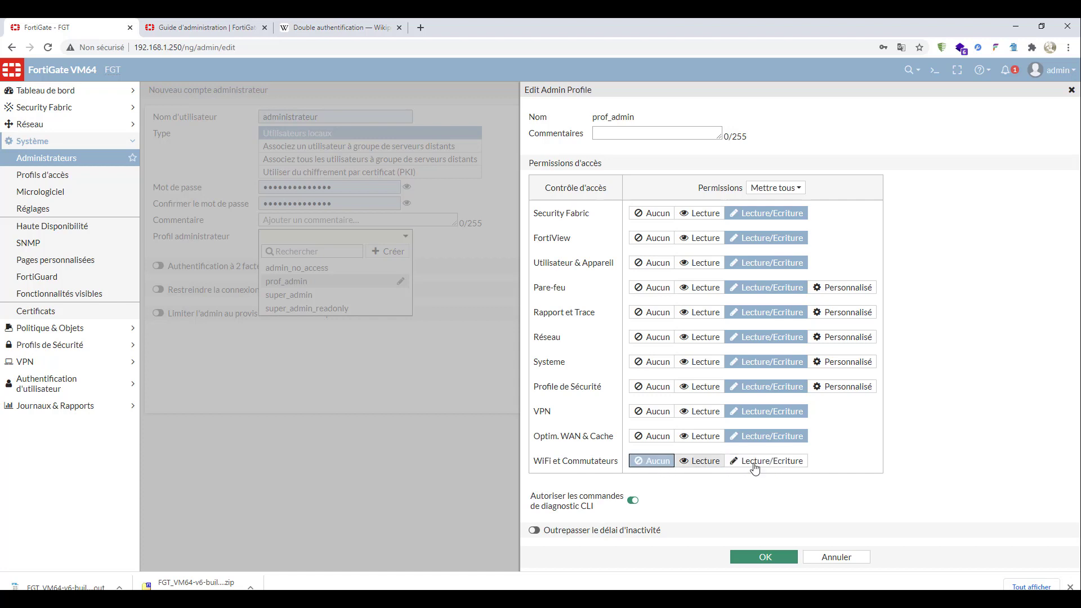
pyautogui.click(767, 460)
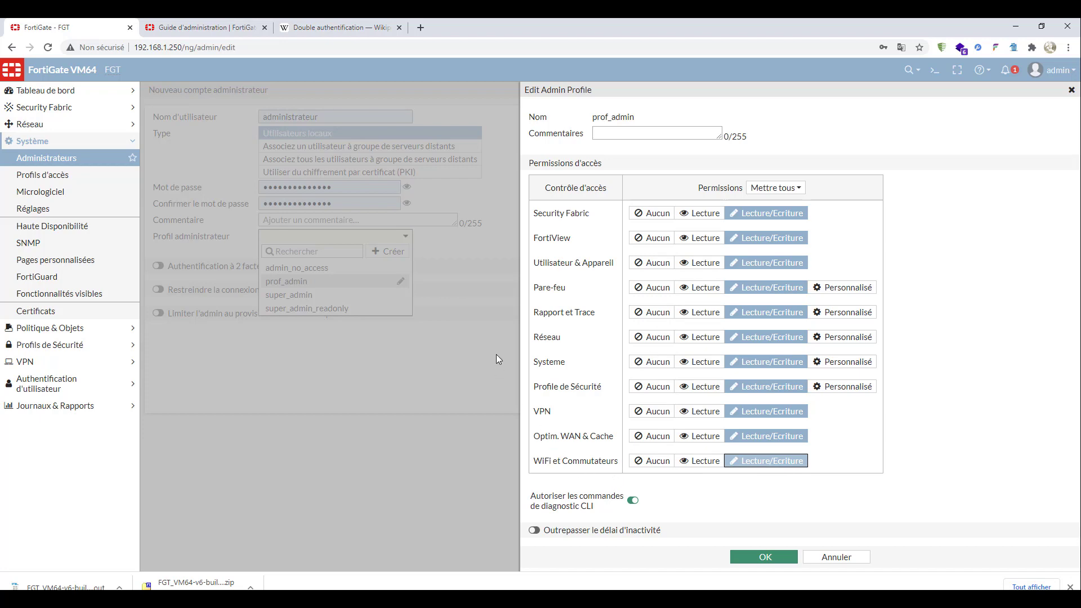
pyautogui.click(765, 556)
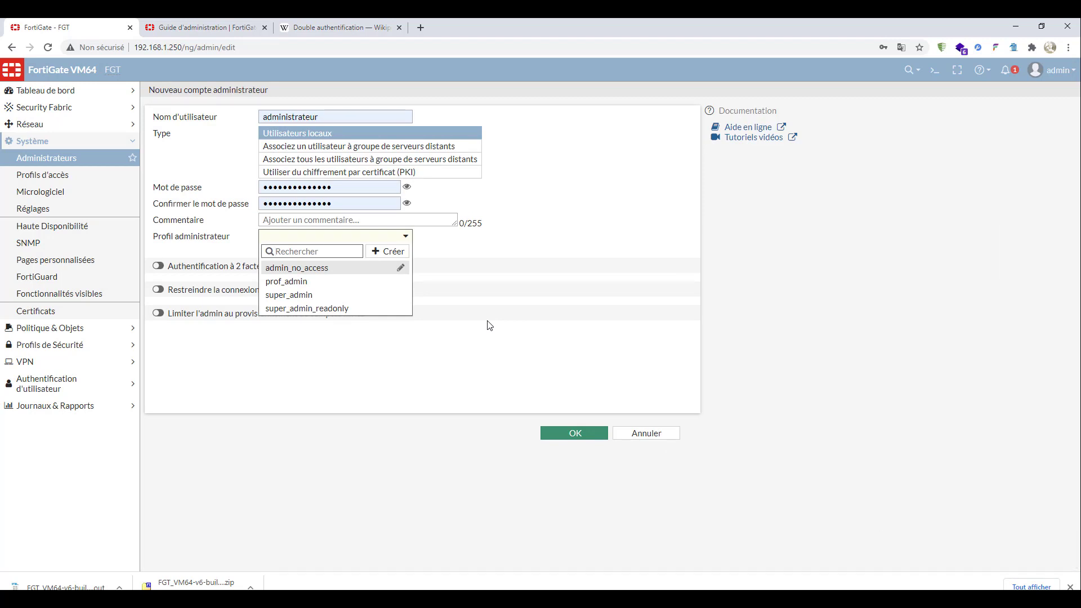
# - Switch to the FortiGate administration guide and open its Administrateurs section
pyautogui.click(176, 30)
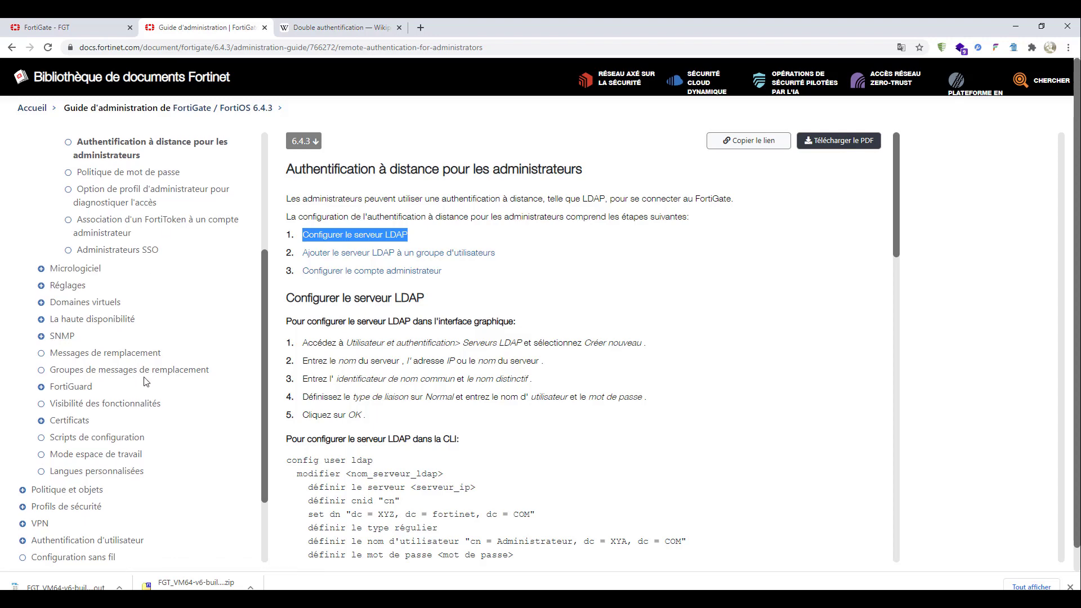
pyautogui.scroll(2, 149, 315)
pyautogui.scroll(-4, 145, 381)
pyautogui.scroll(4, 145, 381)
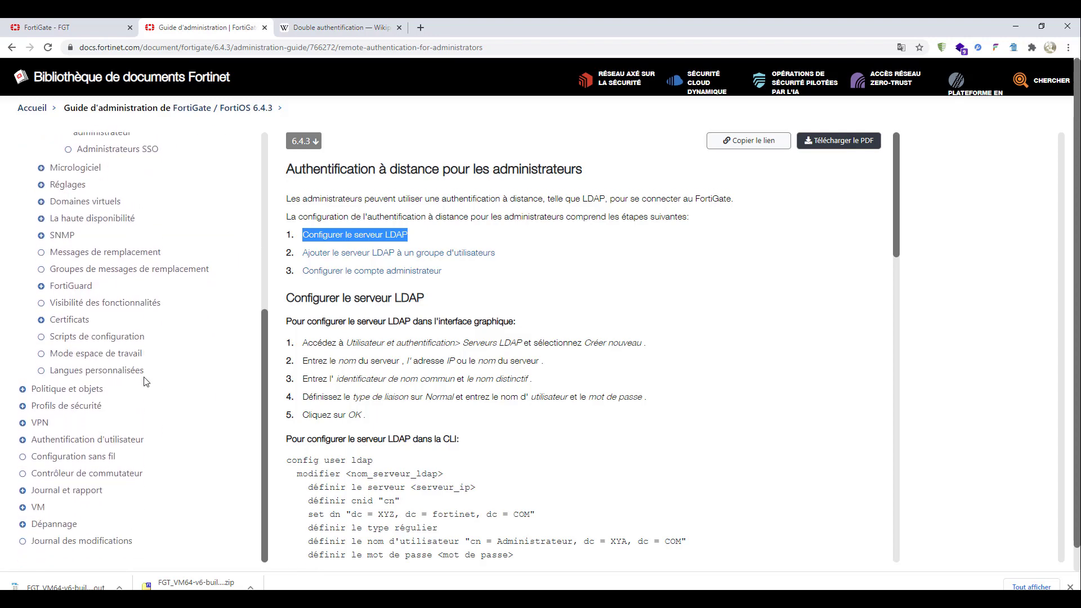
pyautogui.scroll(2, 97, 257)
pyautogui.click(90, 277)
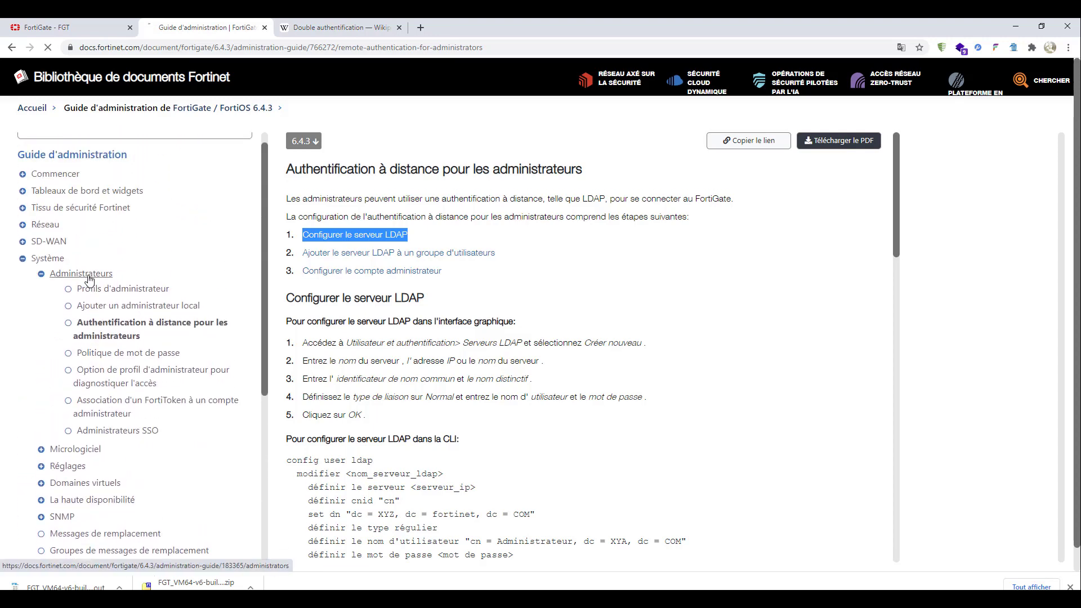
# - Open the Domaines virtuels page of the administration guide and read its introduction to VDOMs and their security policies
pyautogui.scroll(-3, 82, 324)
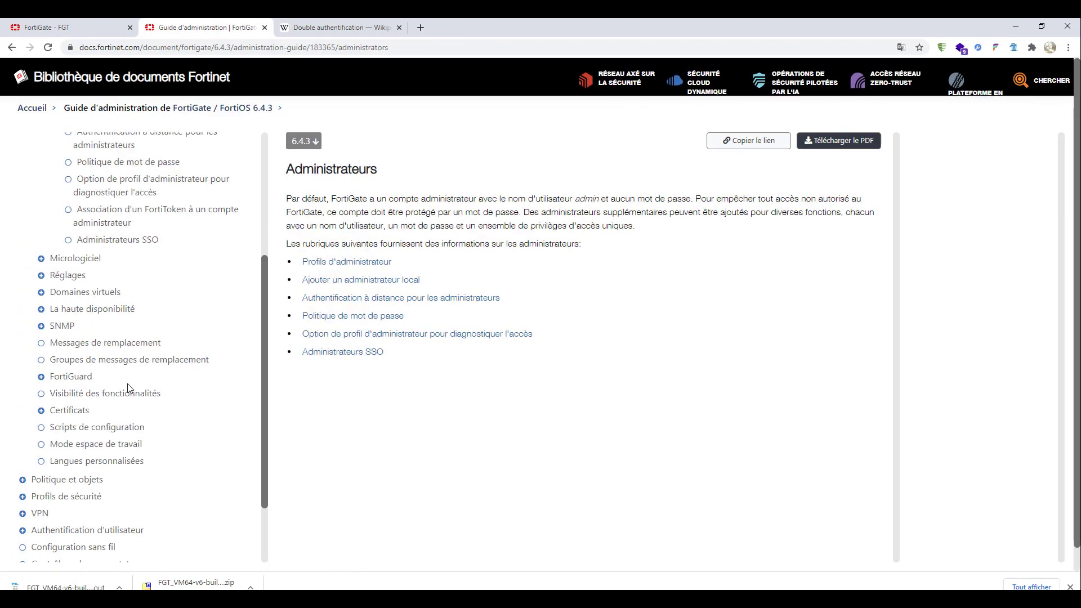
pyautogui.click(102, 294)
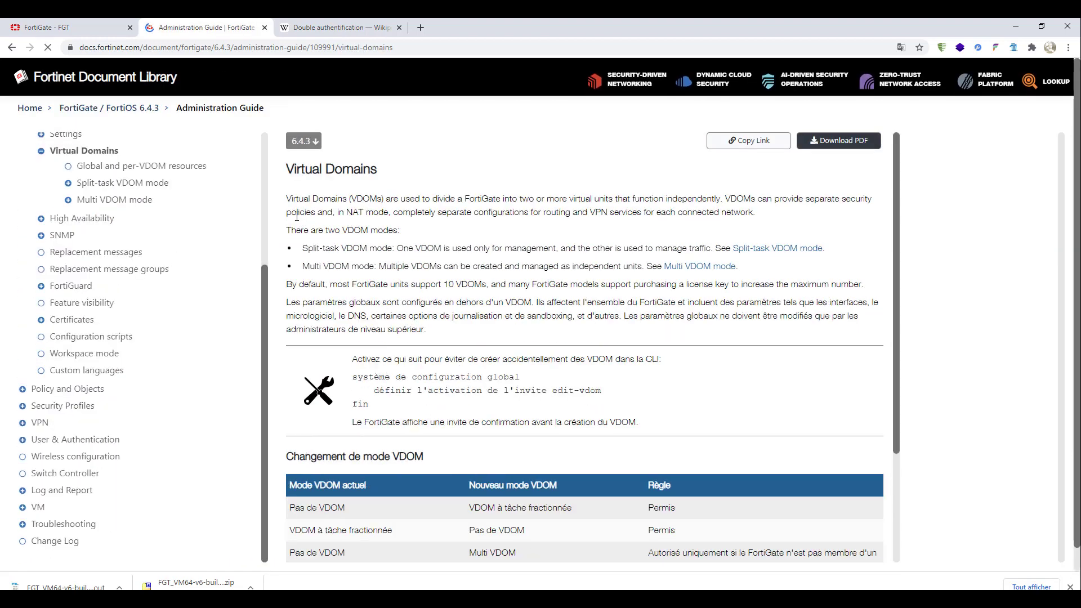
pyautogui.moveTo(294, 199); pyautogui.dragTo(633, 200)
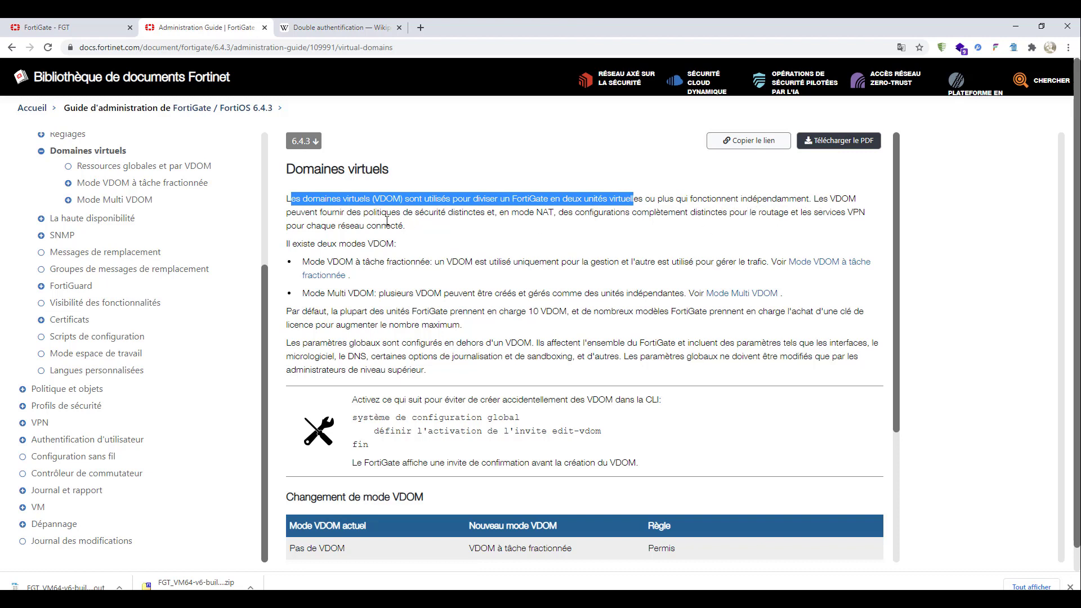
pyautogui.doubleClick(378, 213)
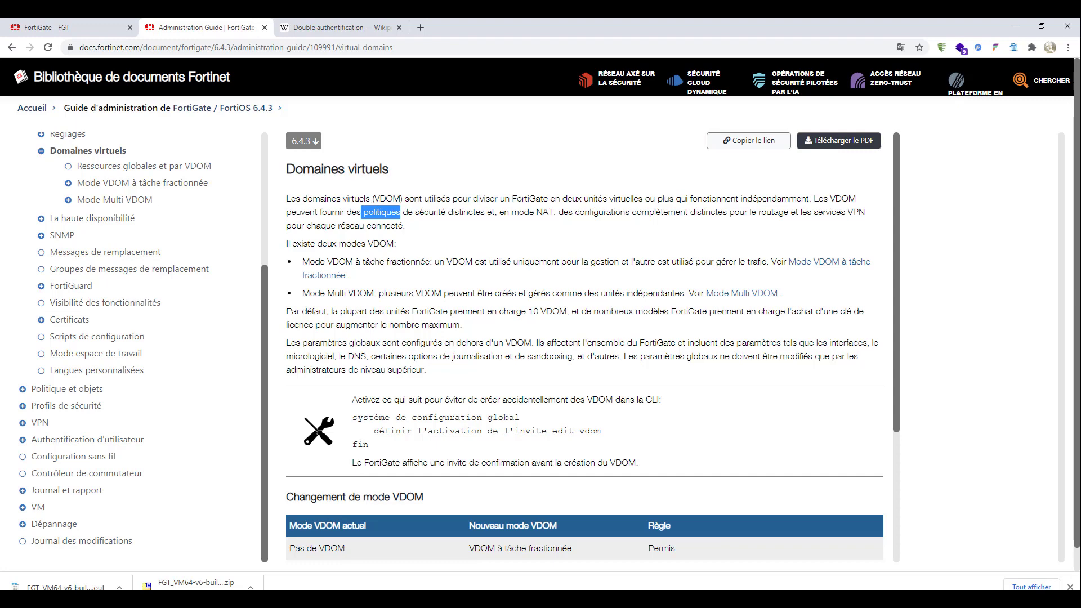
# - Switch back to the FortiGate new administrator form and look through the available administrator profiles, including prof_admin
pyautogui.click(85, 33)
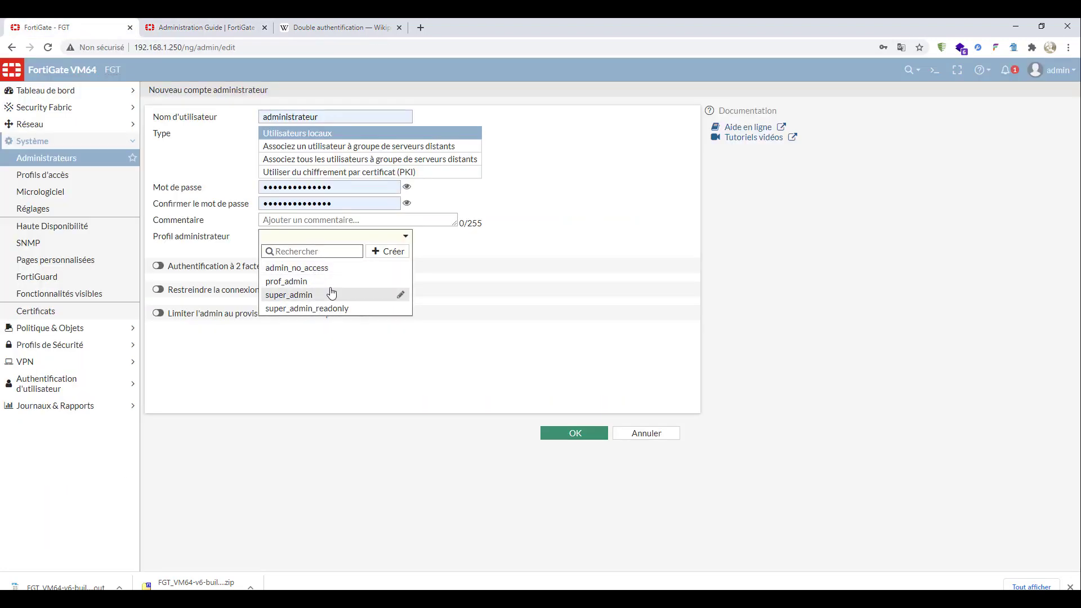
pyautogui.moveTo(330, 290)
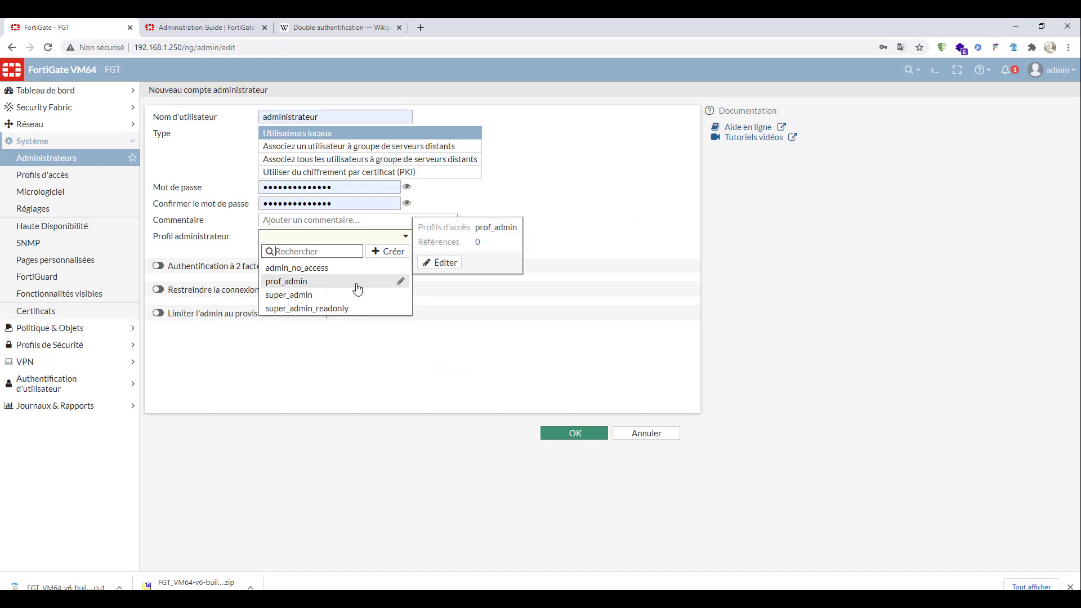
pyautogui.click(344, 120)
pyautogui.click(403, 237)
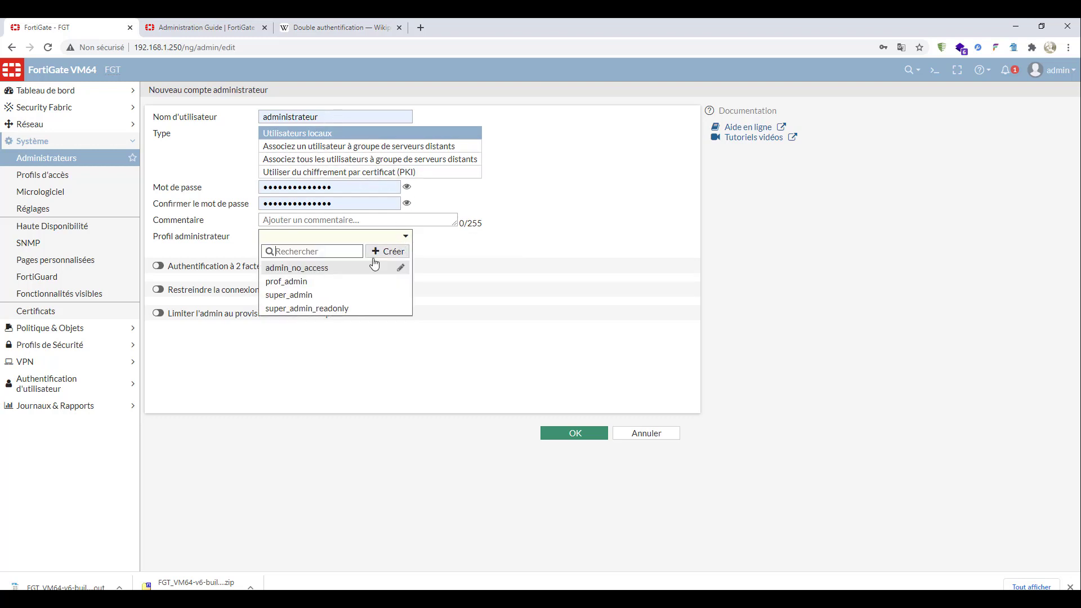
pyautogui.moveTo(351, 280)
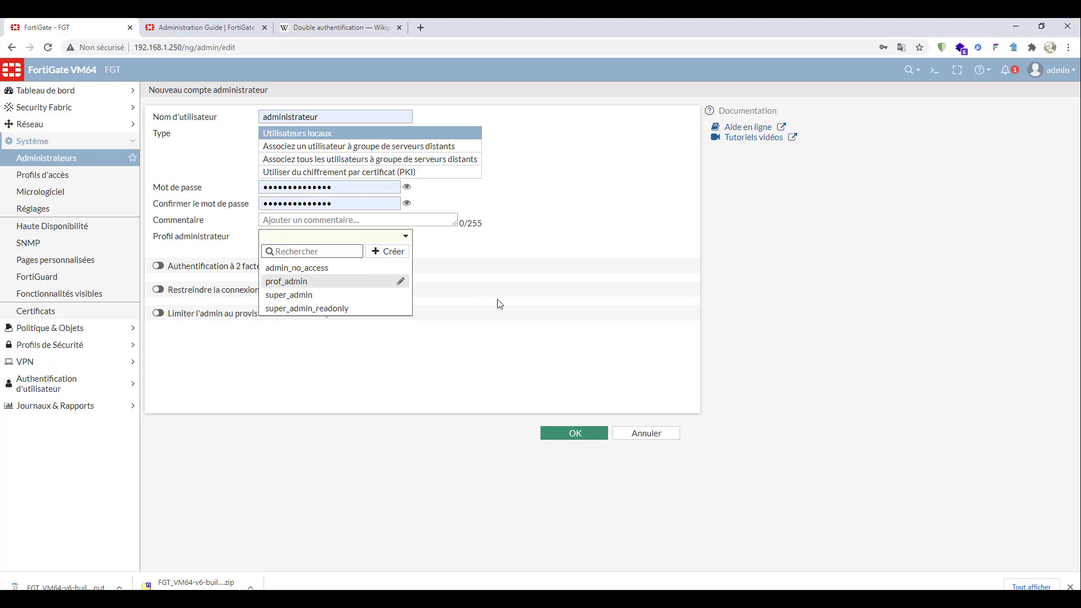
pyautogui.click(475, 362)
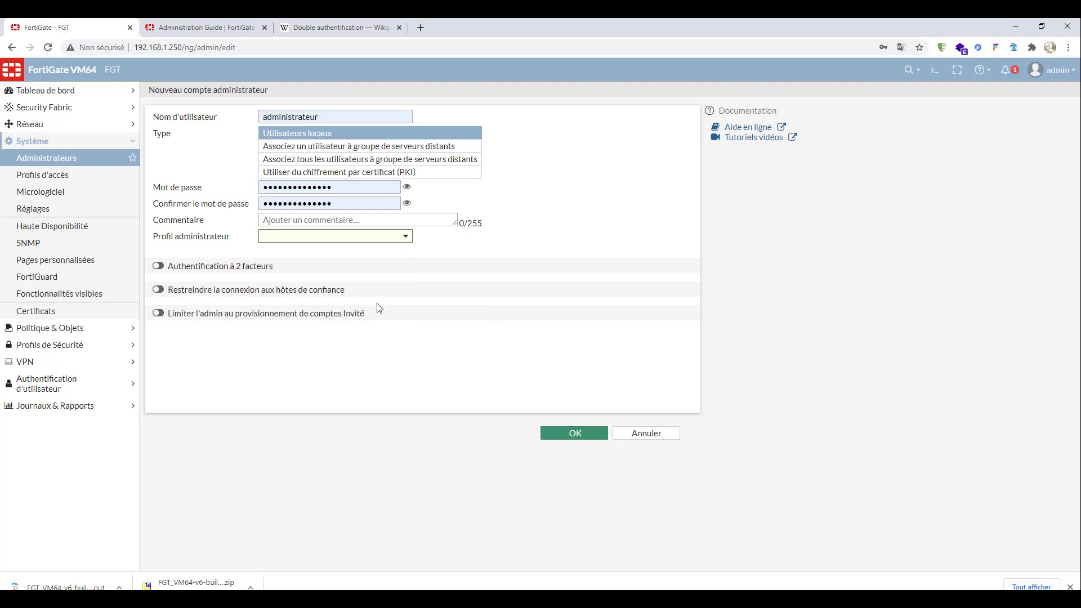
# - Open the super_admin profile from the administrator profile choices, review its access permissions, and close it
pyautogui.click(405, 240)
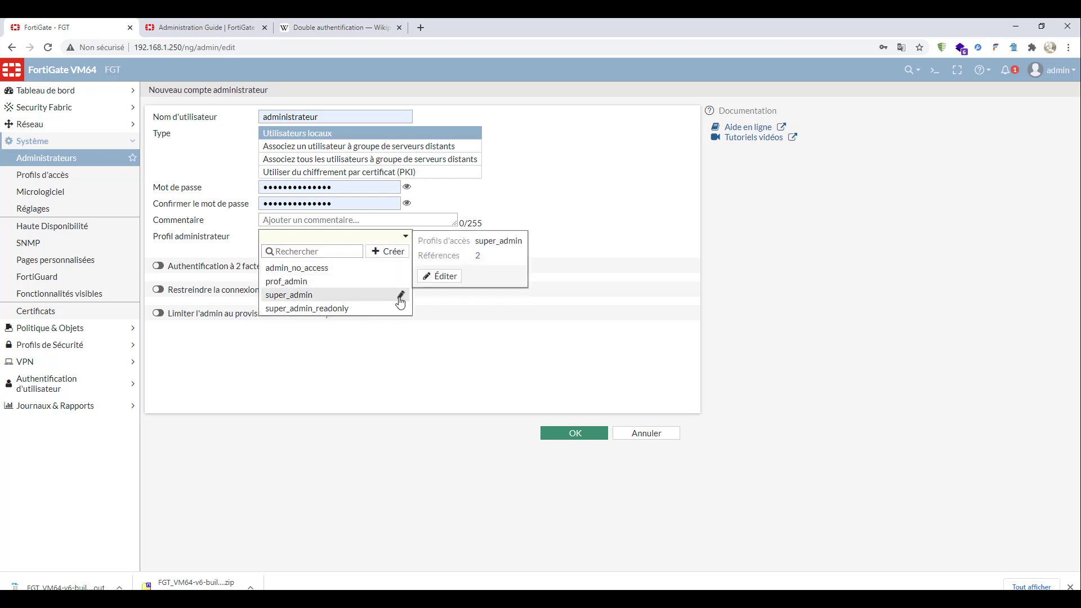
pyautogui.click(400, 295)
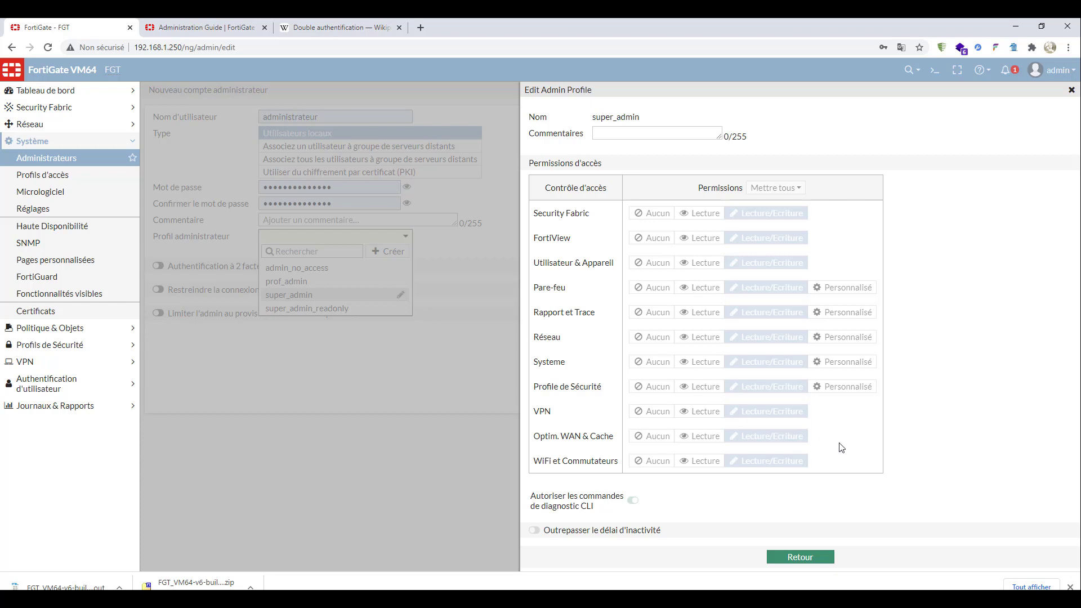
pyautogui.moveTo(839, 446); pyautogui.dragTo(592, 207)
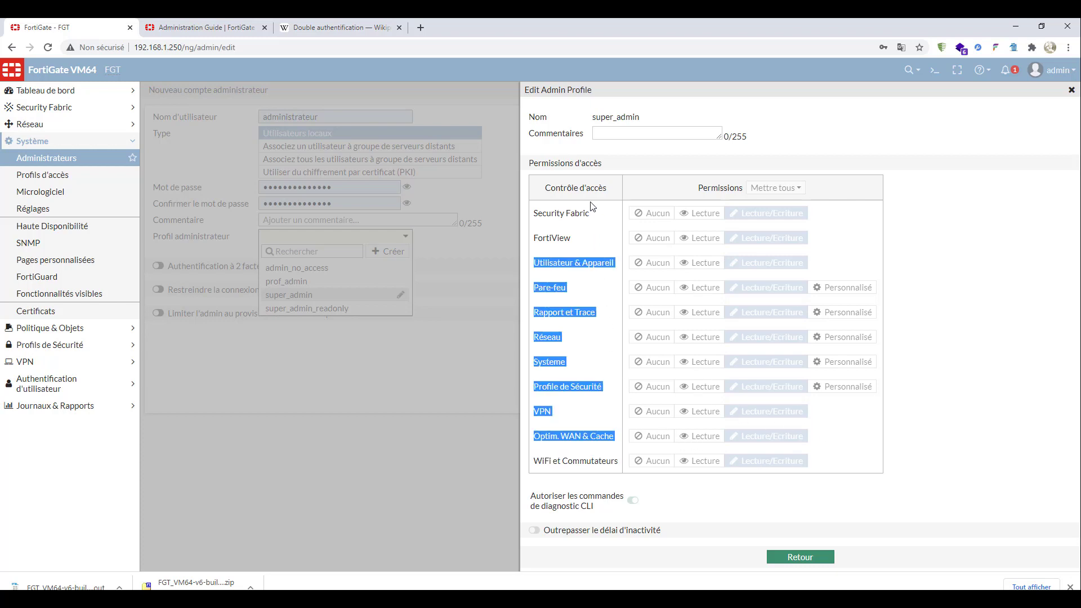
pyautogui.click(589, 200)
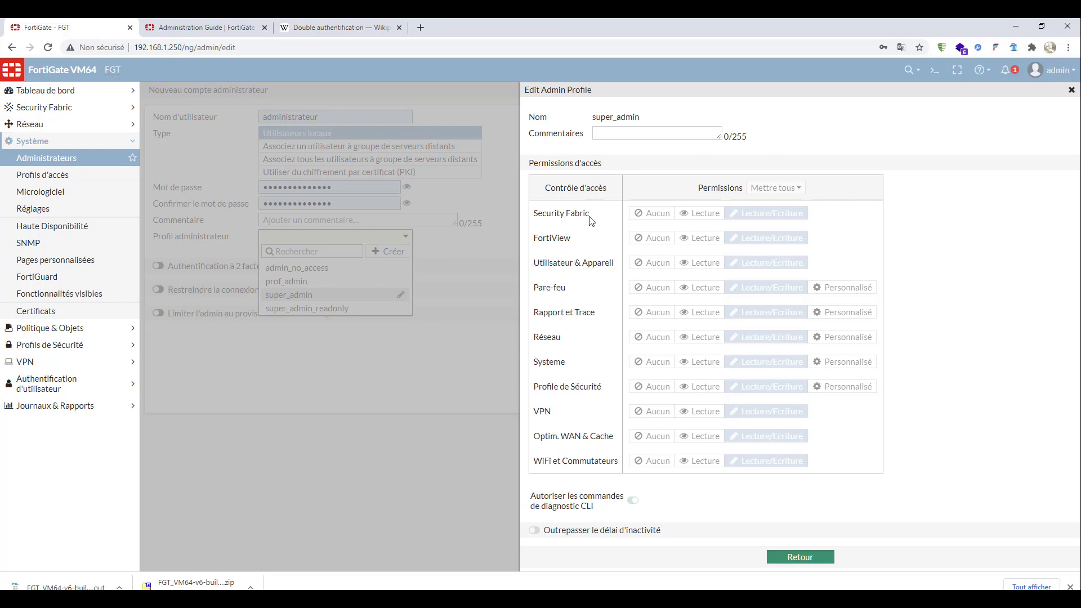
pyautogui.moveTo(587, 213); pyautogui.dragTo(700, 460)
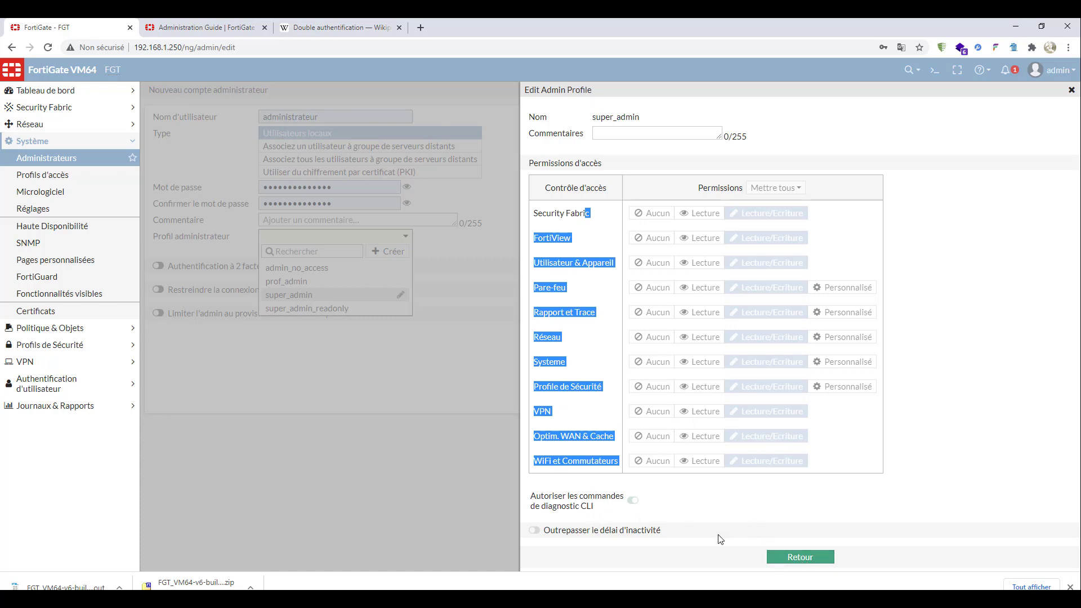
pyautogui.click(822, 557)
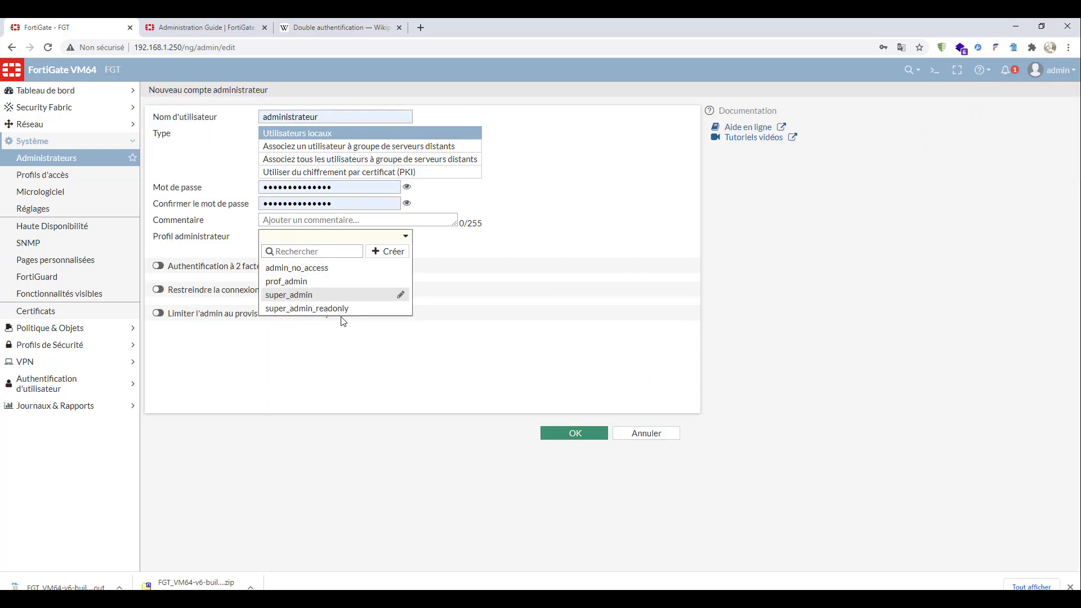
# - Open the super_admin_readonly profile, review its permission level for each access control, and close it
pyautogui.moveTo(286, 315)
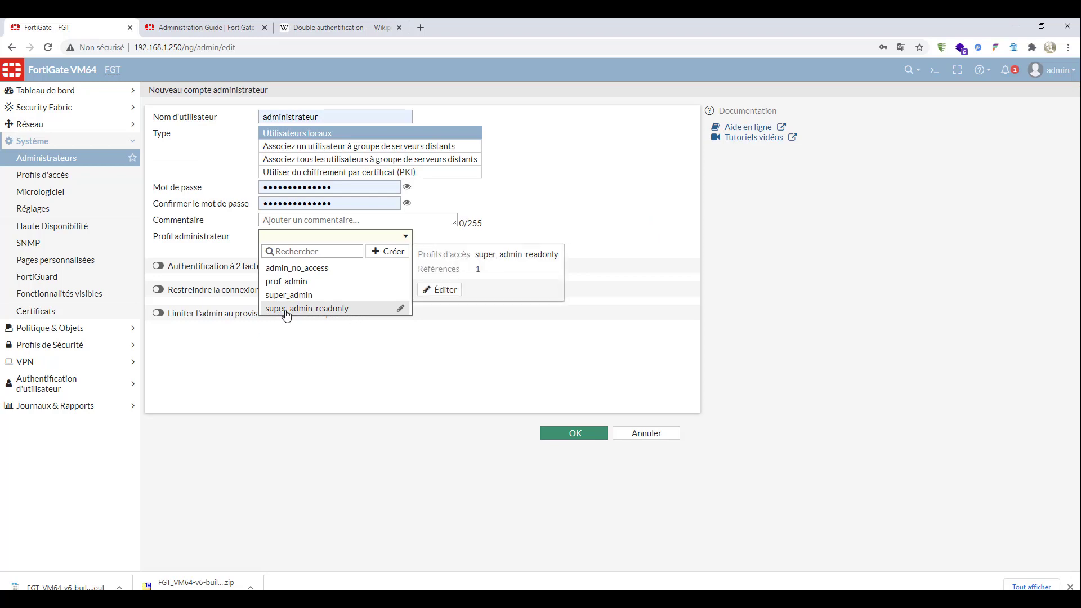
pyautogui.click(401, 309)
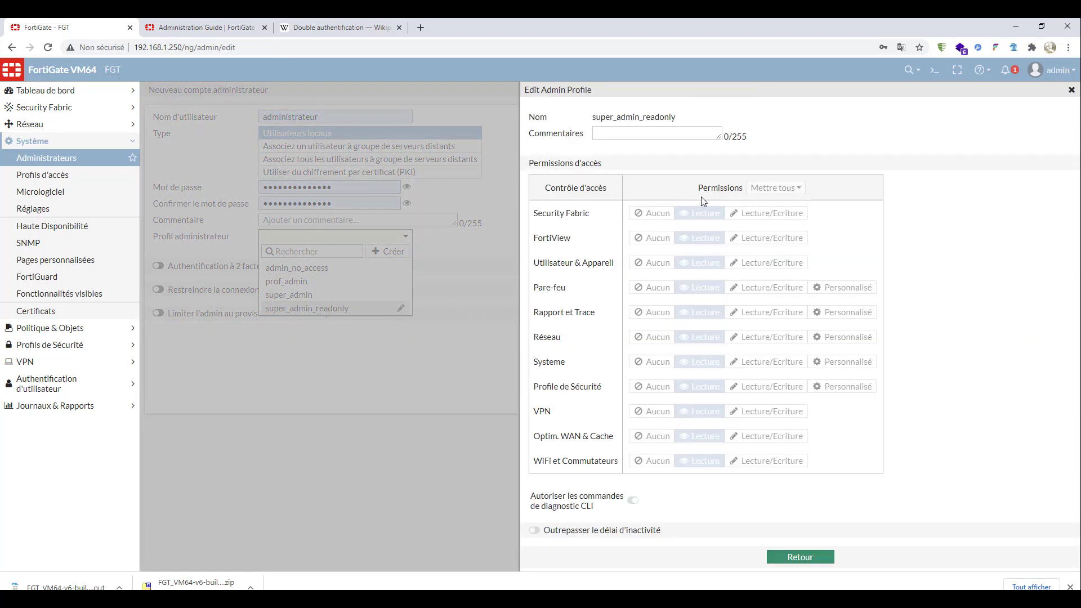
pyautogui.moveTo(702, 210); pyautogui.dragTo(627, 388)
pyautogui.moveTo(549, 187); pyautogui.dragTo(599, 188)
pyautogui.moveTo(847, 451); pyautogui.dragTo(555, 188)
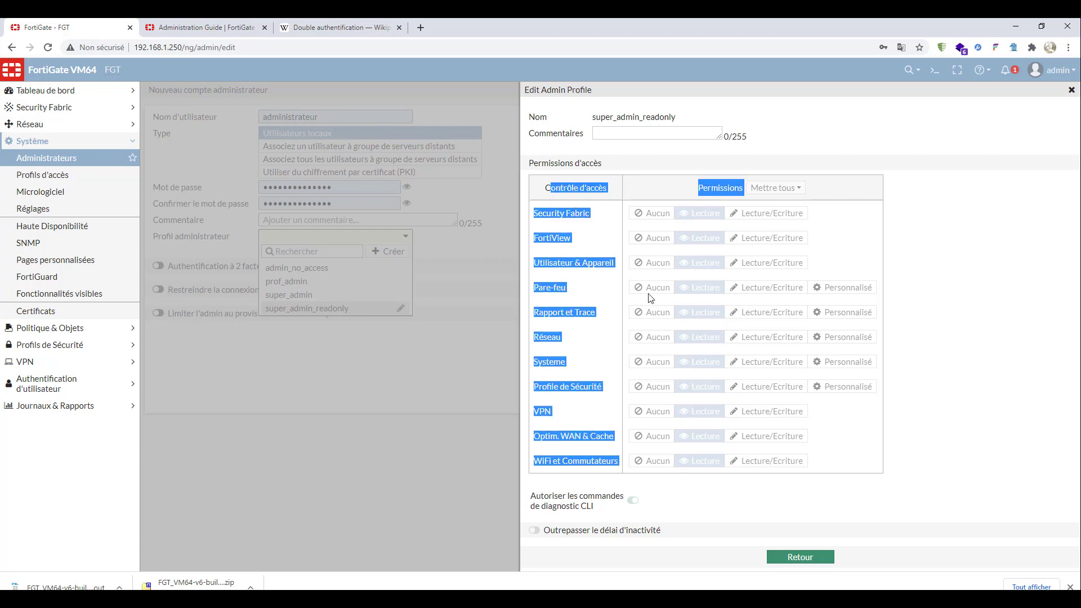
pyautogui.click(835, 560)
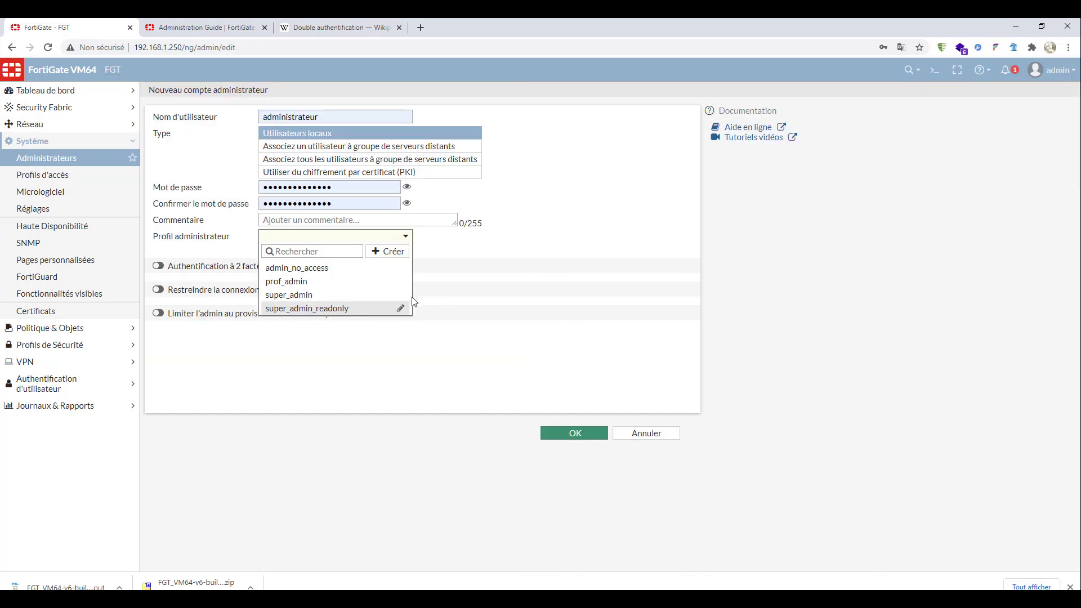
# - Start a new administrator profile from the profile choices and name it custom_01
pyautogui.moveTo(290, 298)
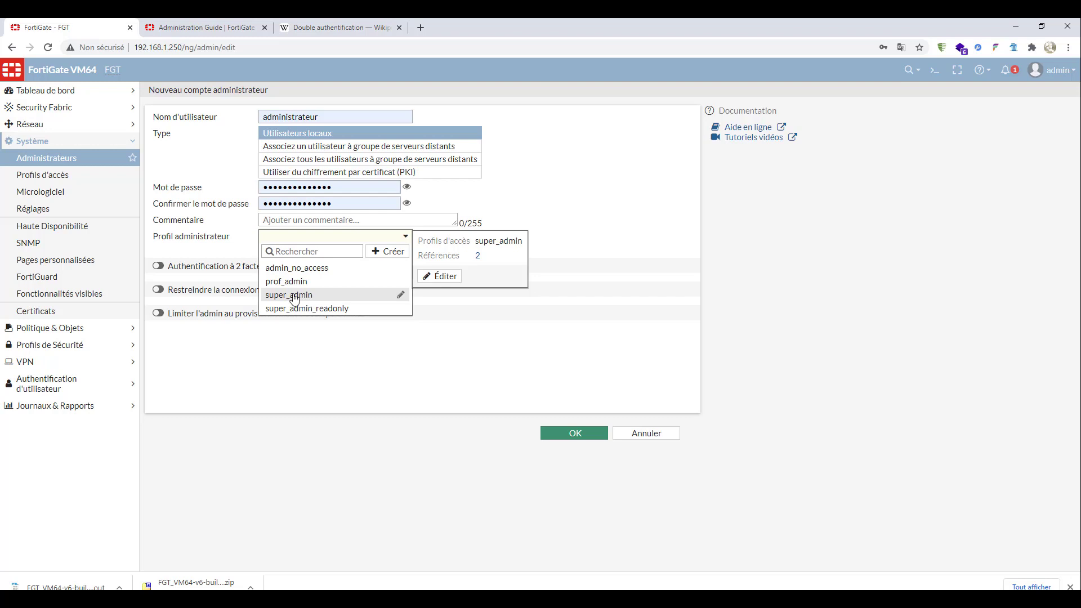
pyautogui.click(387, 251)
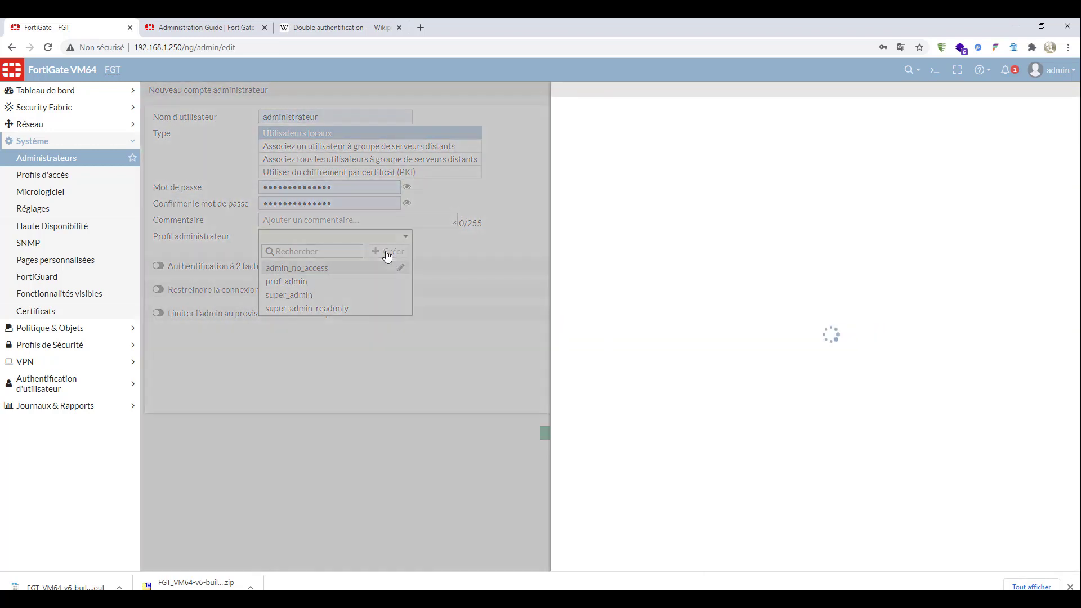
pyautogui.click(623, 121)
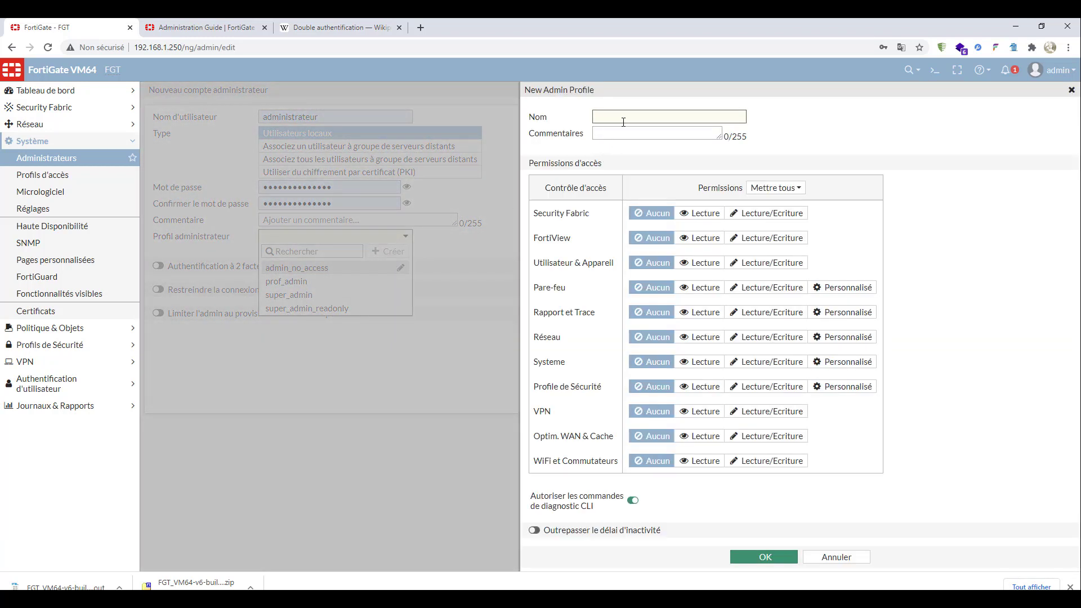
pyautogui.write('custom_01')
# - Set Security Fabric, Utilisateur & Appareil and Rapport et Trace to Lecture, and Systeme to Lecture/Ecriture in custom_01
pyautogui.click(700, 214)
pyautogui.click(700, 263)
pyautogui.click(700, 312)
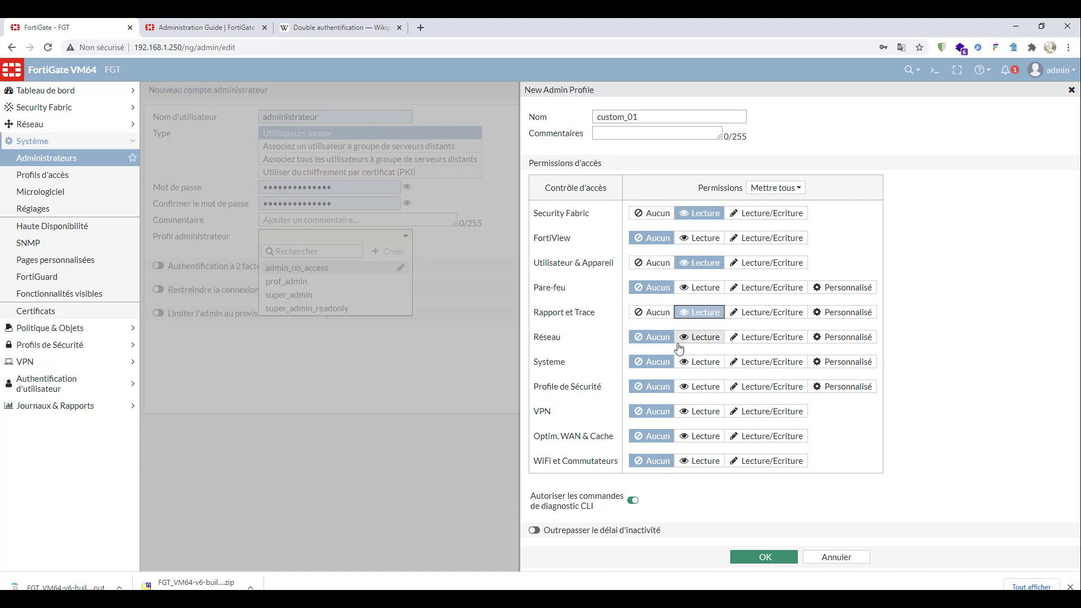
pyautogui.click(713, 366)
pyautogui.click(766, 363)
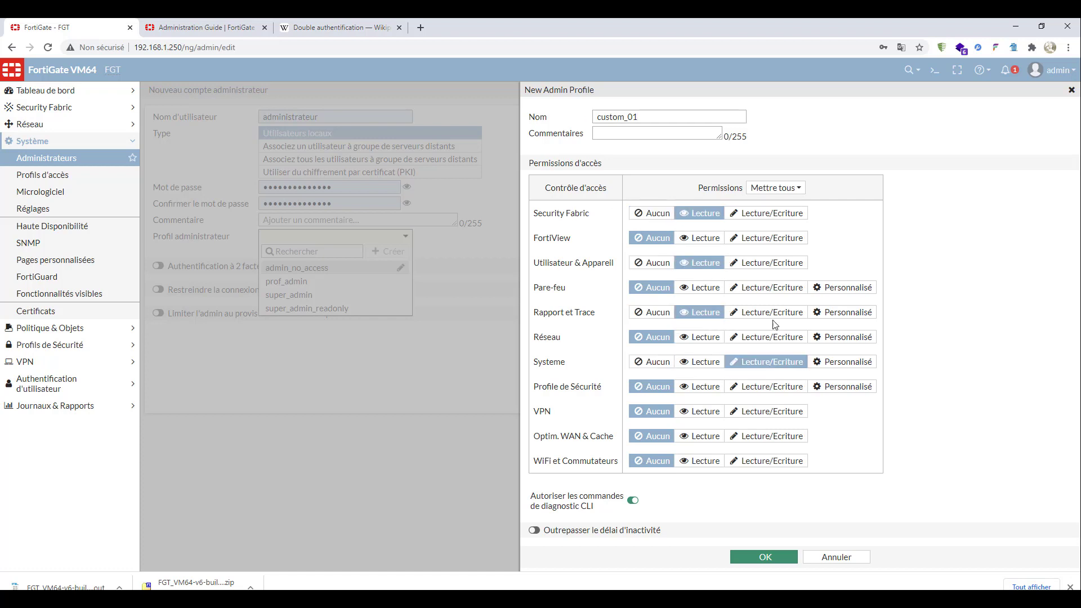
# - Set Pare-feu to Personnalisé, with Politiques at Lecture and Adresse at Lecture/Ecriture
pyautogui.click(772, 287)
pyautogui.click(838, 288)
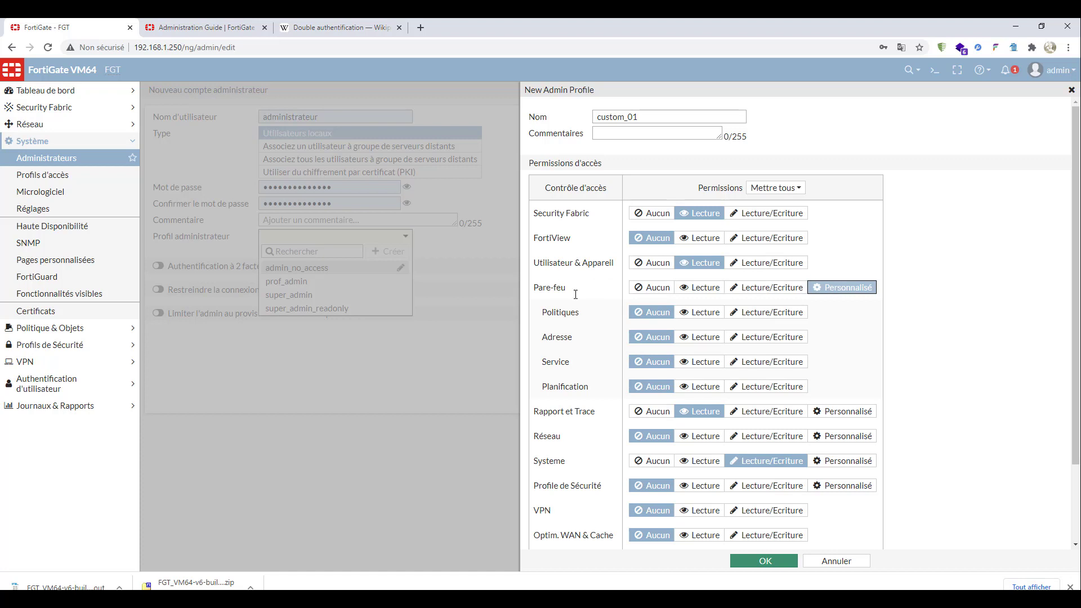
pyautogui.moveTo(541, 288); pyautogui.dragTo(574, 338)
pyautogui.click(697, 314)
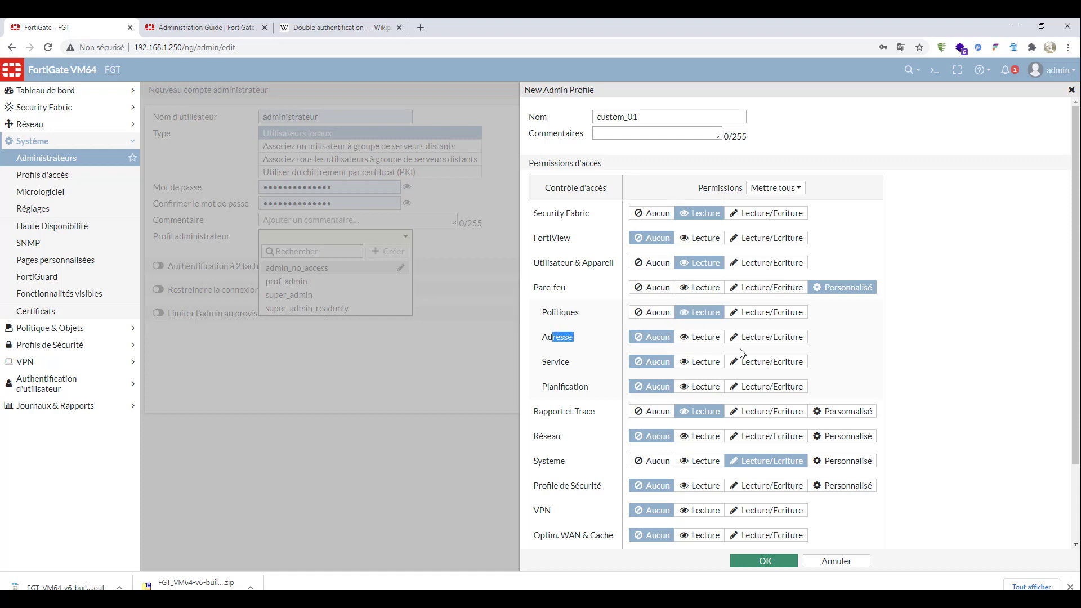
pyautogui.click(757, 338)
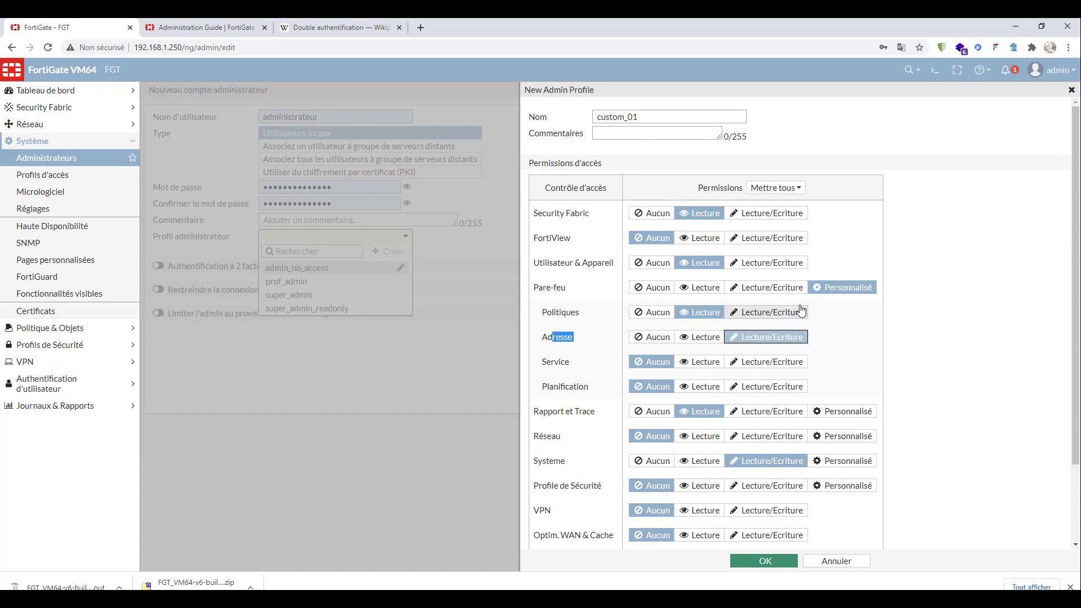
# - Set all custom_01 permissions to Lecture/Ecriture at once and save the profile with CLI diagnostic commands allowed
pyautogui.click(787, 191)
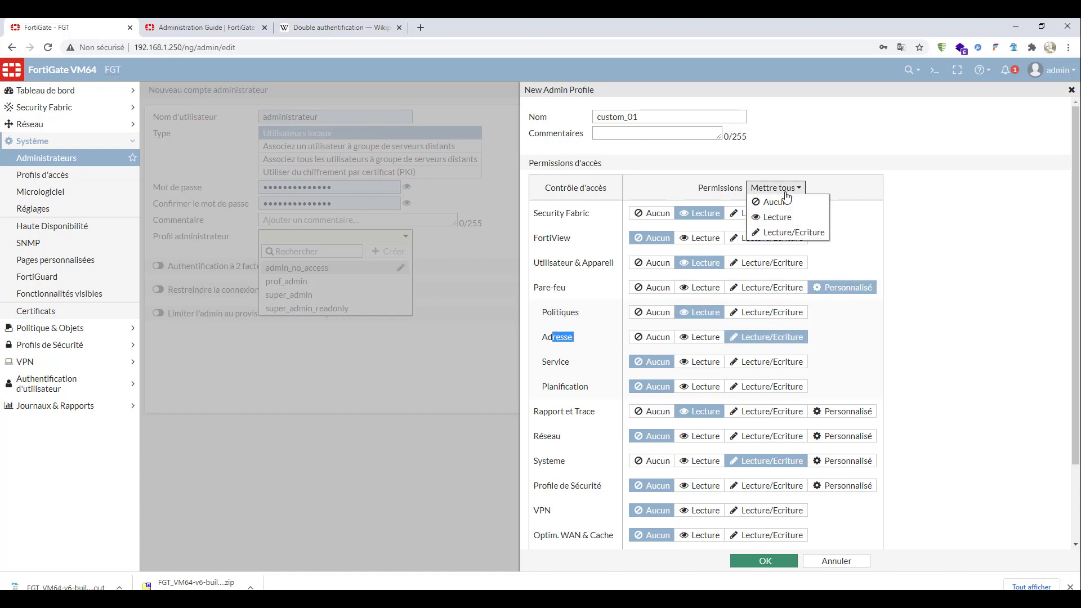
pyautogui.click(799, 233)
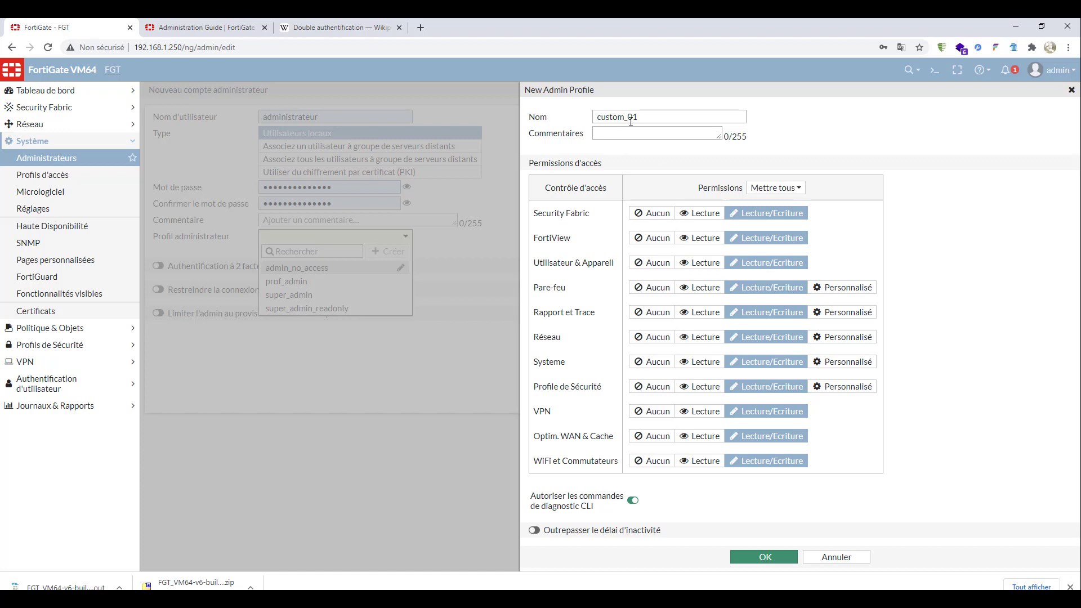
pyautogui.moveTo(652, 117); pyautogui.dragTo(566, 118)
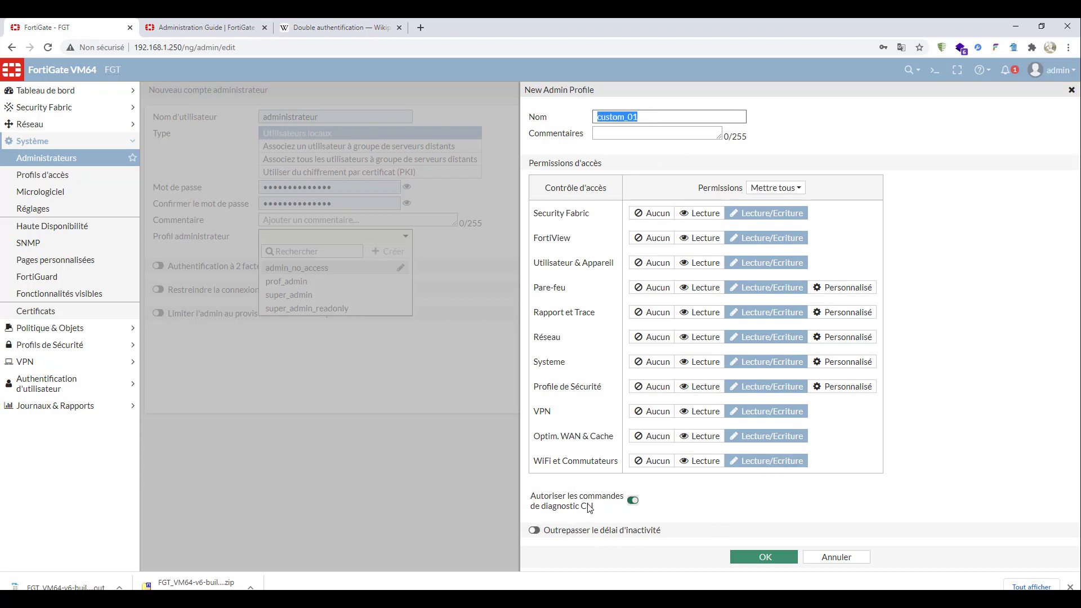
pyautogui.click(633, 501)
pyautogui.click(633, 501)
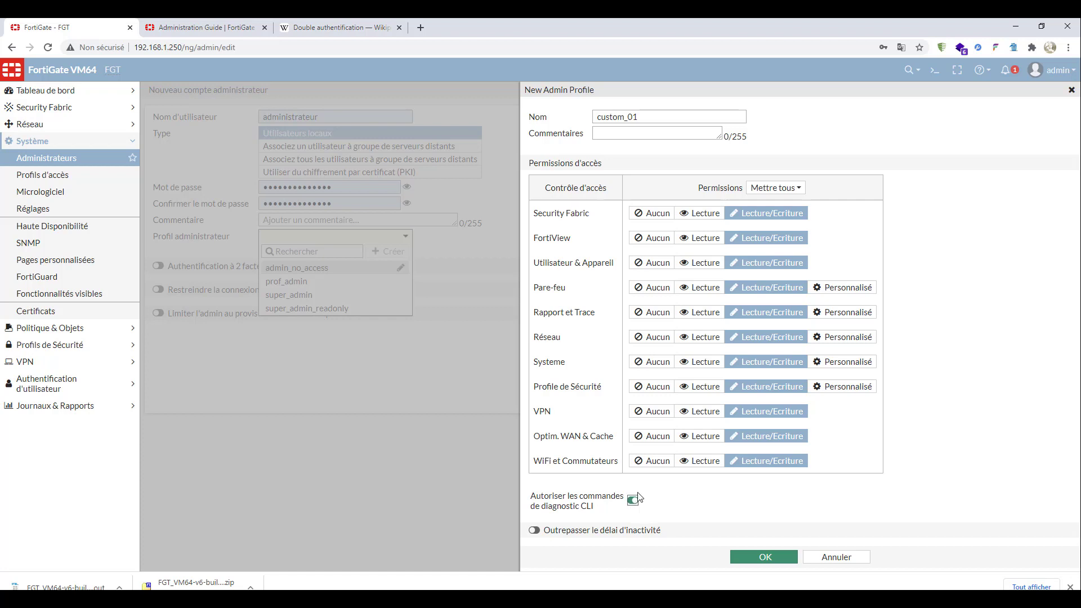
pyautogui.click(768, 560)
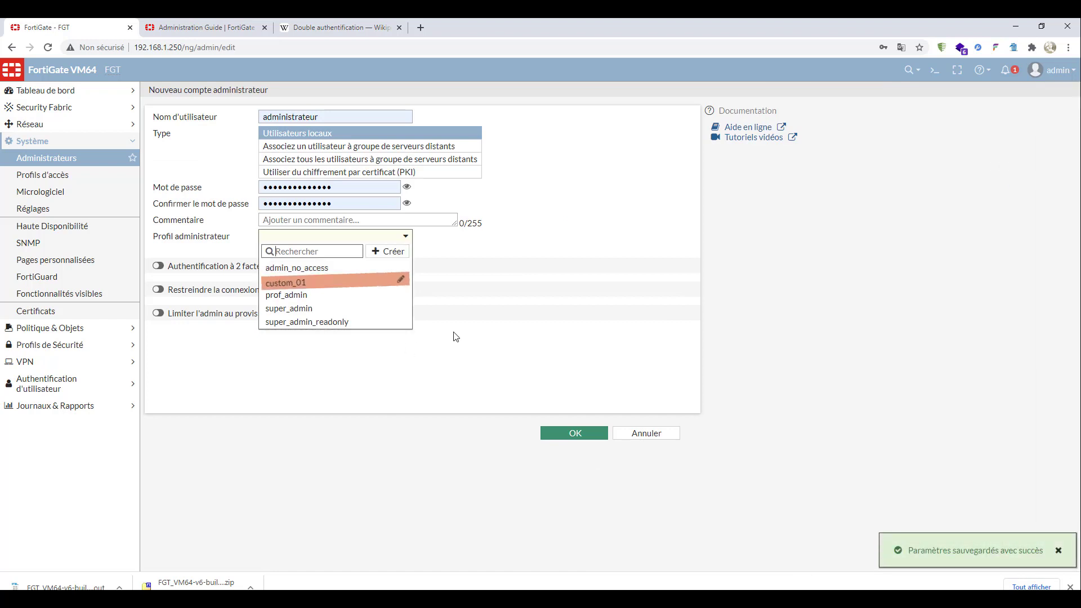
# - Assign the custom_01 profile to the new account, and switch two-factor authentication on to view its options and off again
pyautogui.click(321, 283)
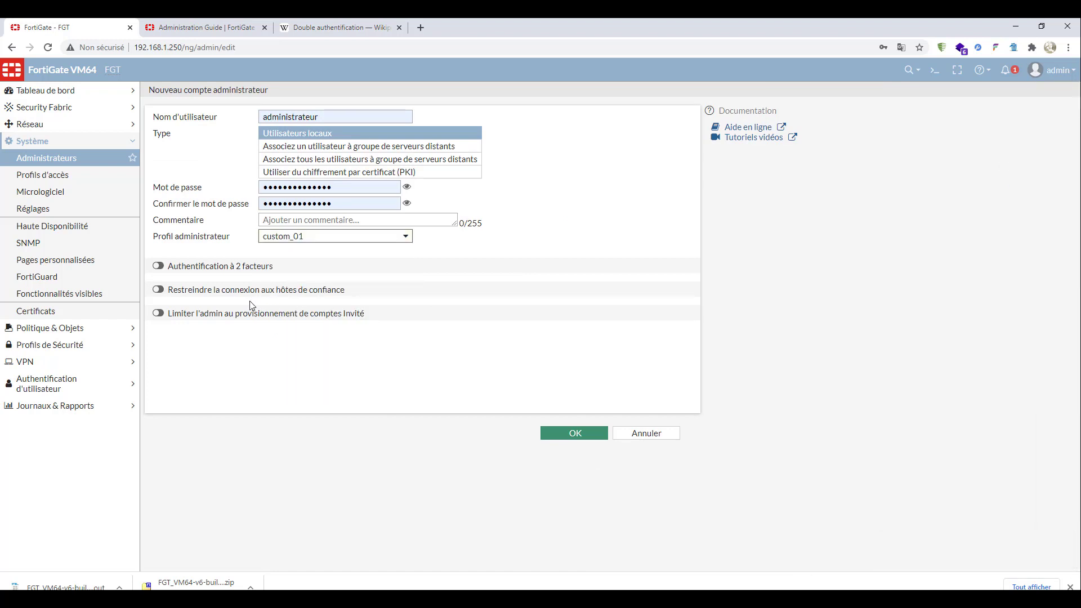
pyautogui.click(158, 267)
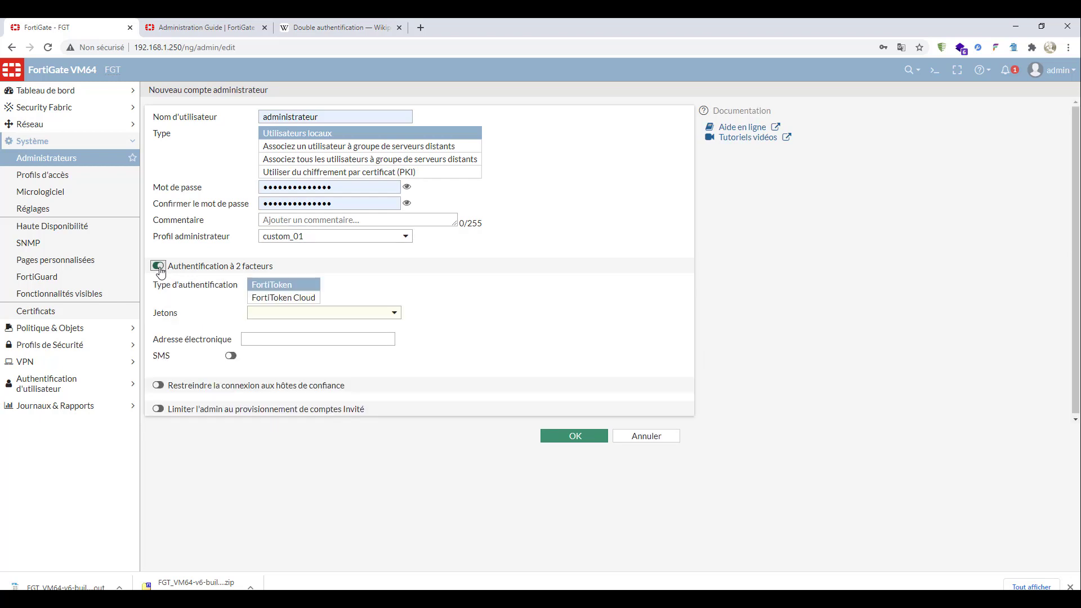
pyautogui.click(158, 267)
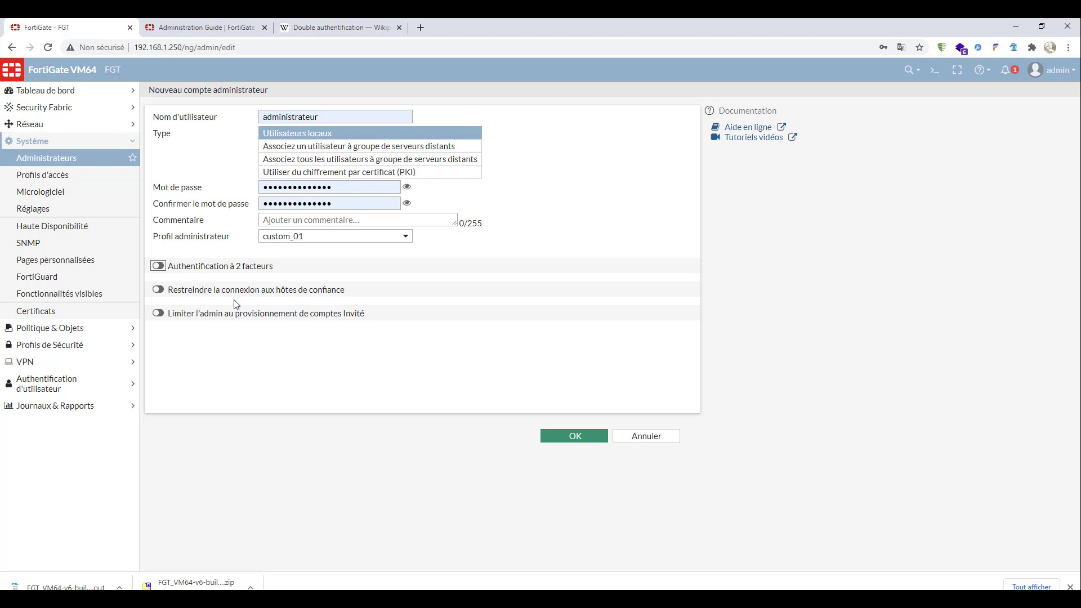
# - Restrict the new account's login to trusted hosts and set Hôte de confiance 1 to 192.168.1.0/24
pyautogui.click(158, 290)
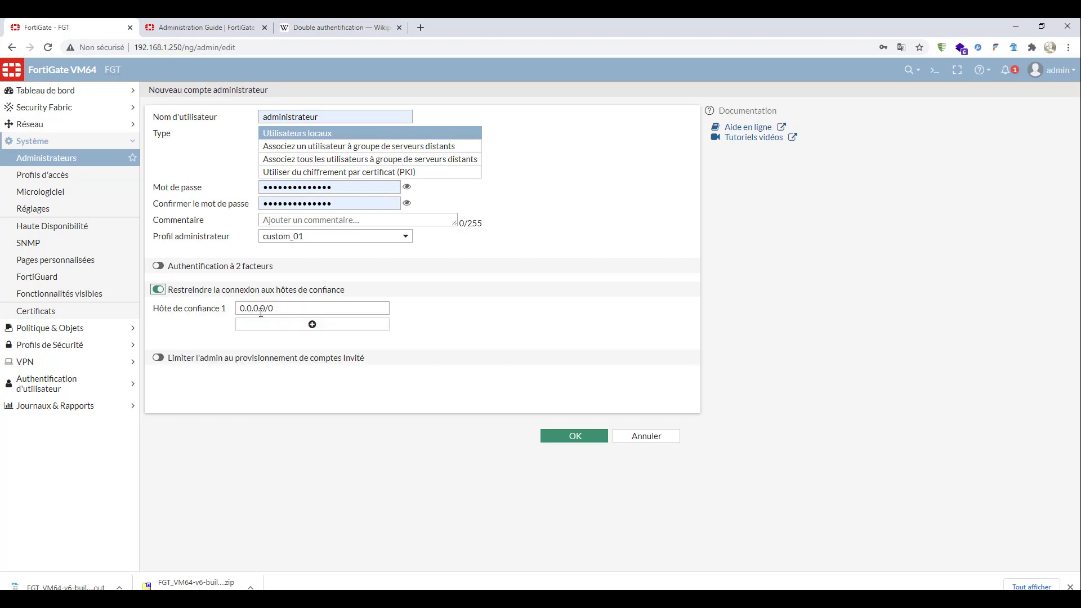
pyautogui.moveTo(279, 310); pyautogui.dragTo(217, 309)
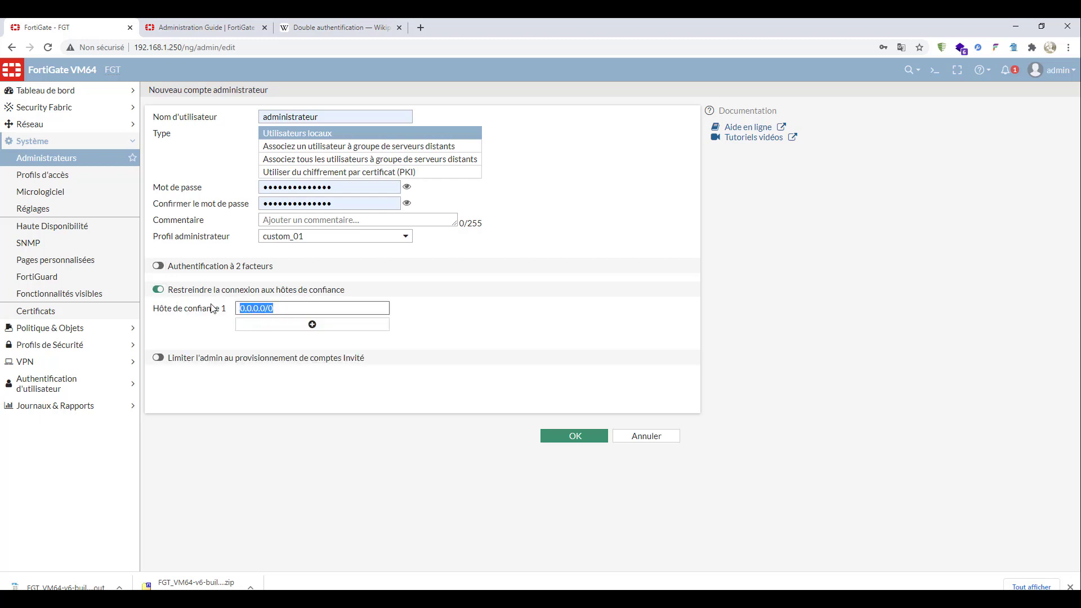
pyautogui.write('1')
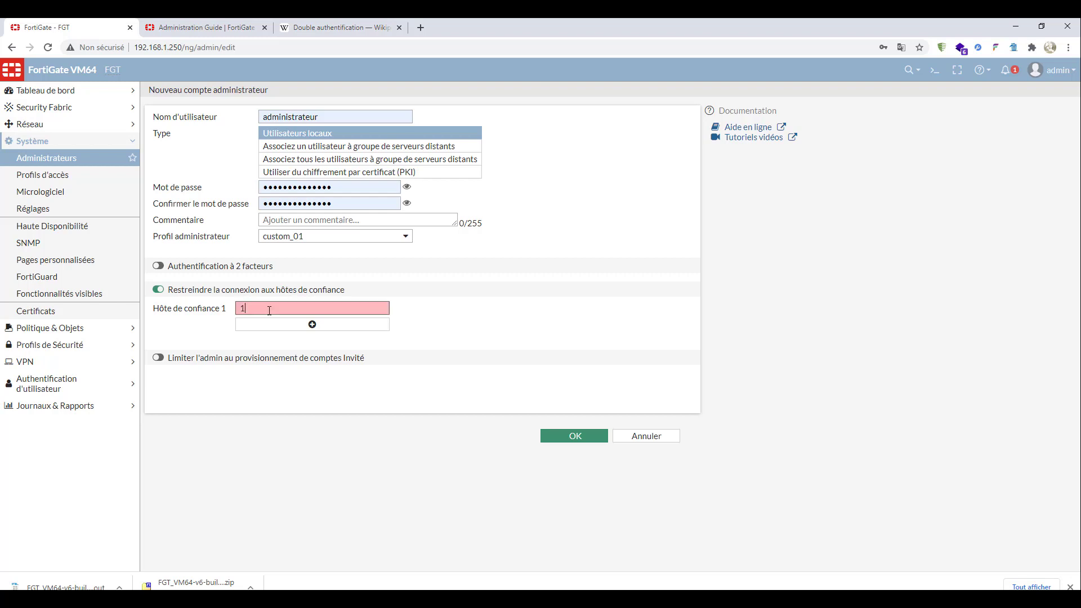
pyautogui.write('92.168.1.20')
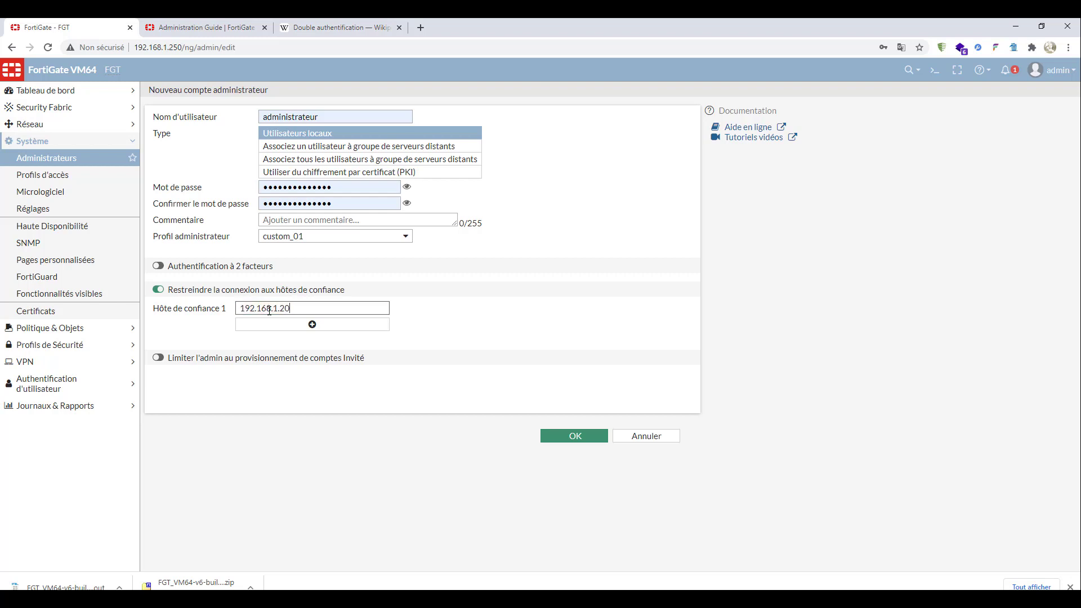
pyautogui.press('BackSpace')
pyautogui.press('BackSpace')
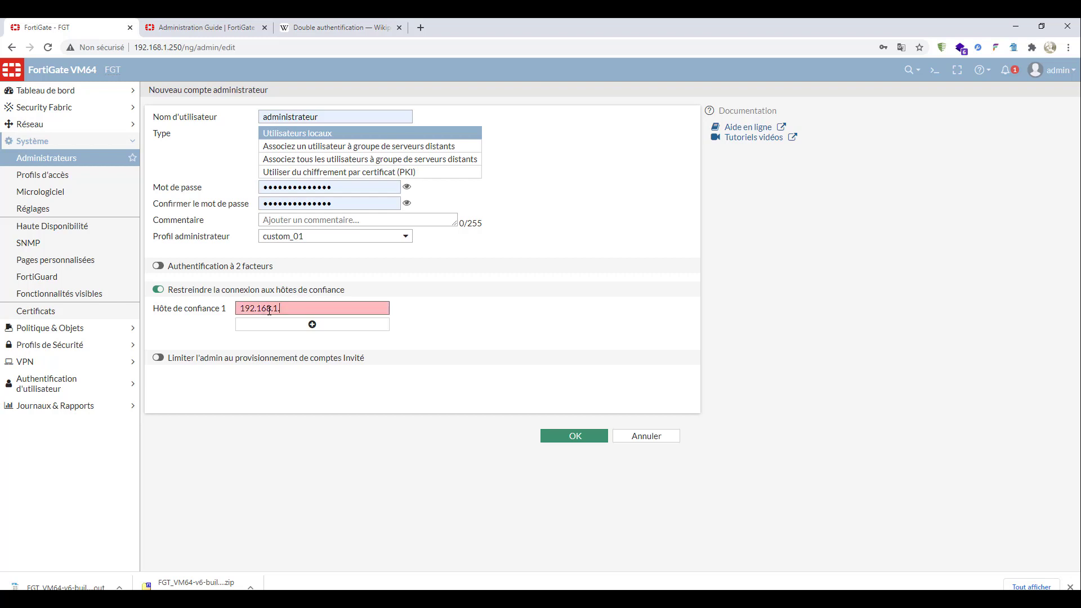
pyautogui.write('0/24')
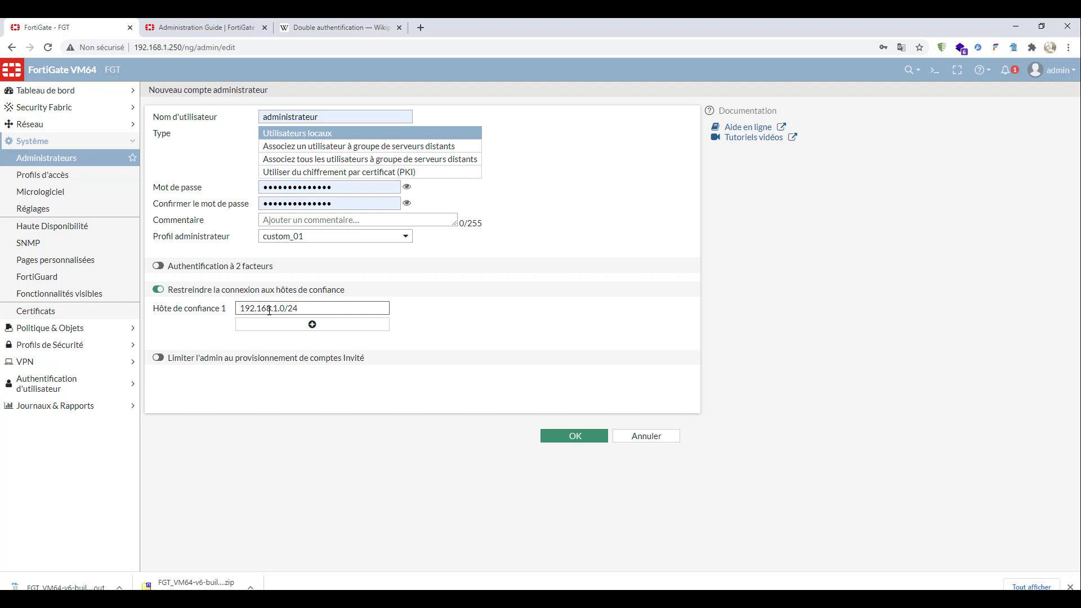
# - Add 88.1.2.2/30 as Hôte de confiance 2 and save the new administrator account
pyautogui.click(312, 324)
pyautogui.click(282, 325)
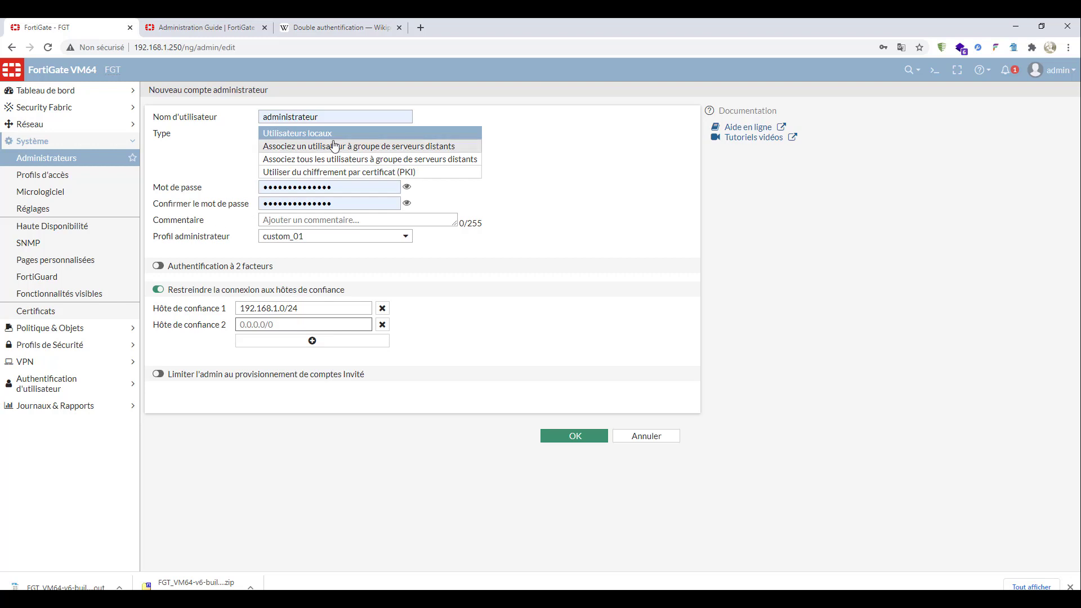
pyautogui.write('88.')
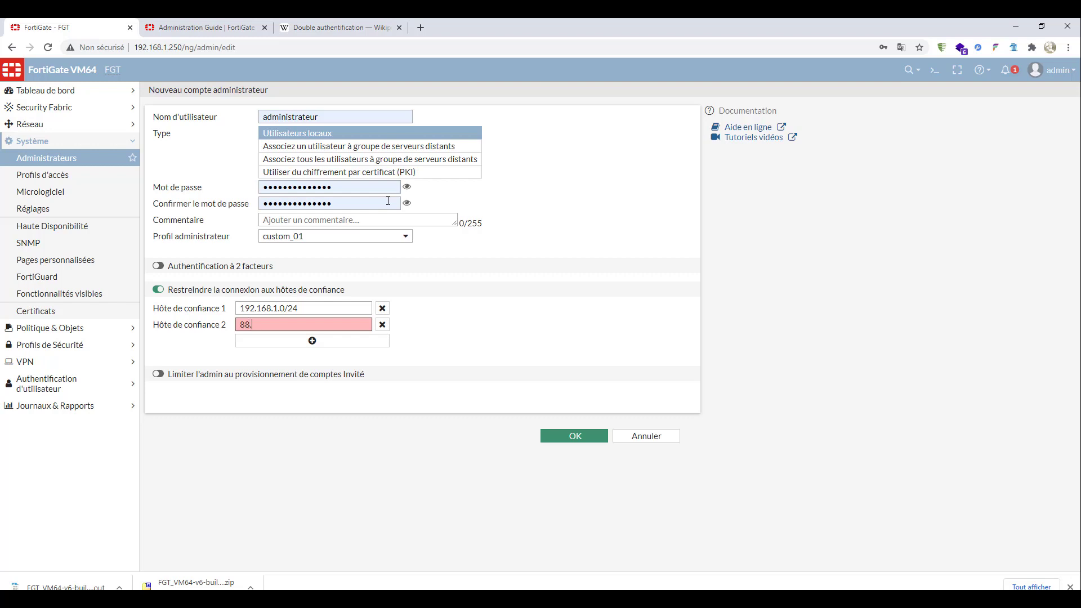
pyautogui.write('1.2.2/30')
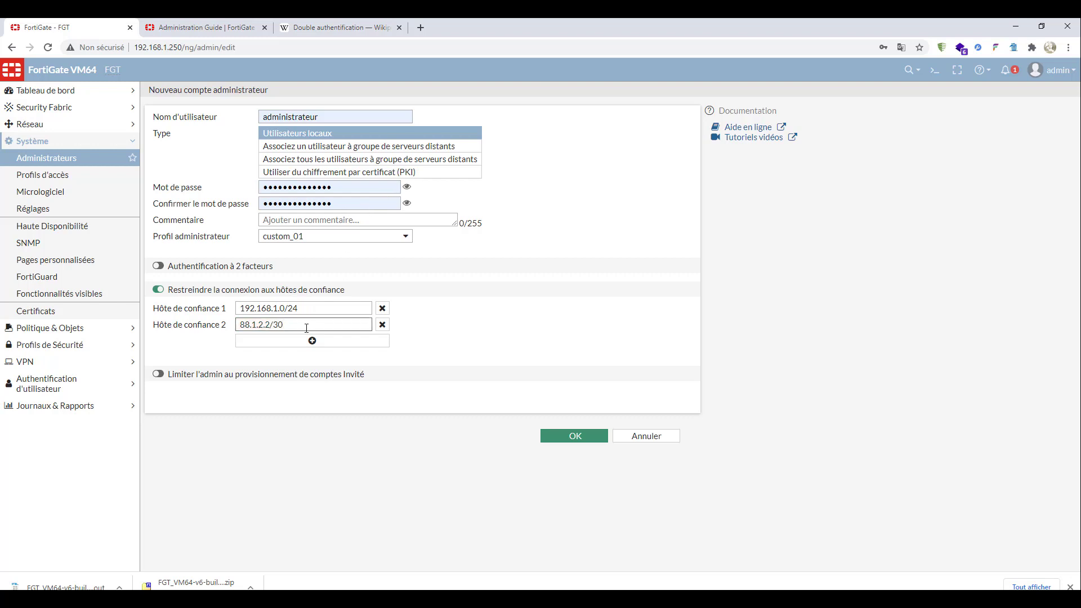
pyautogui.moveTo(306, 327); pyautogui.dragTo(225, 329)
pyautogui.click(304, 325)
pyautogui.moveTo(307, 325); pyautogui.dragTo(214, 326)
pyautogui.click(574, 441)
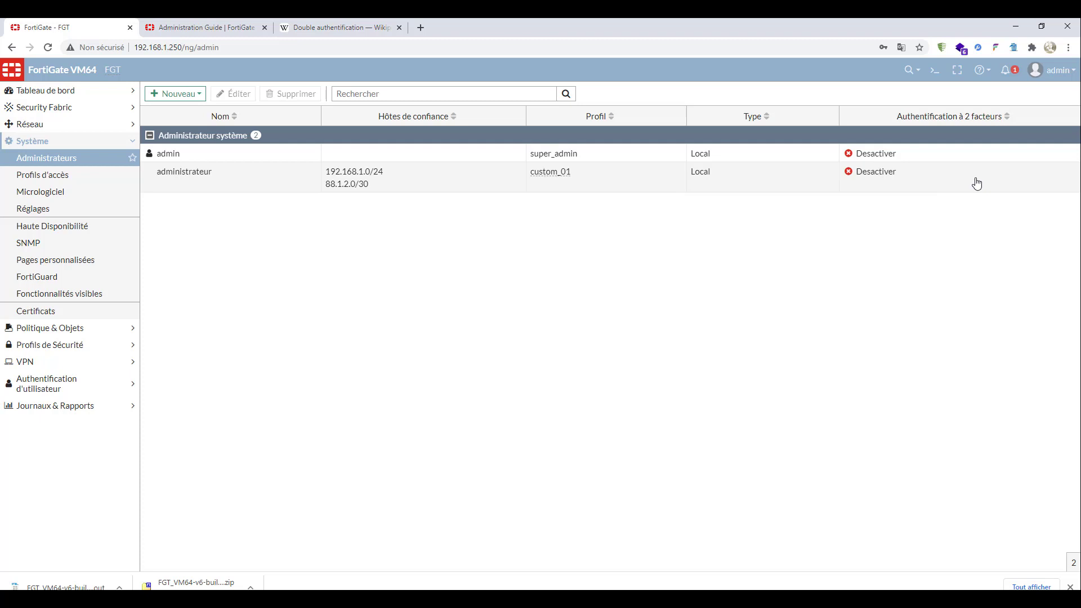
# - Examine the administrateur account's trusted hosts and profile in the administrator list, and the custom_01 entry among the access profiles
pyautogui.click(213, 189)
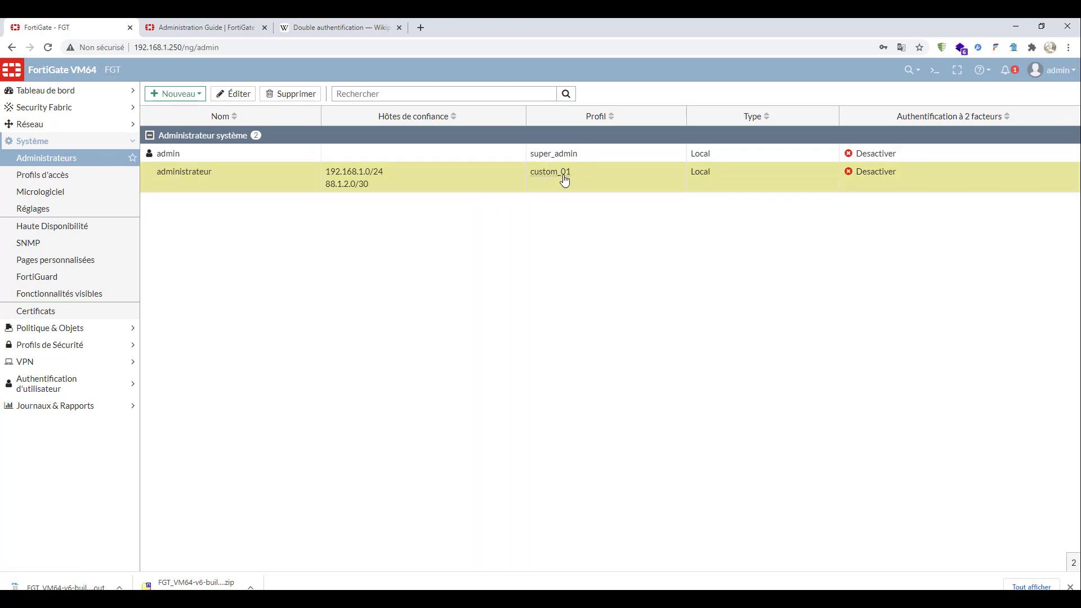
pyautogui.moveTo(543, 178)
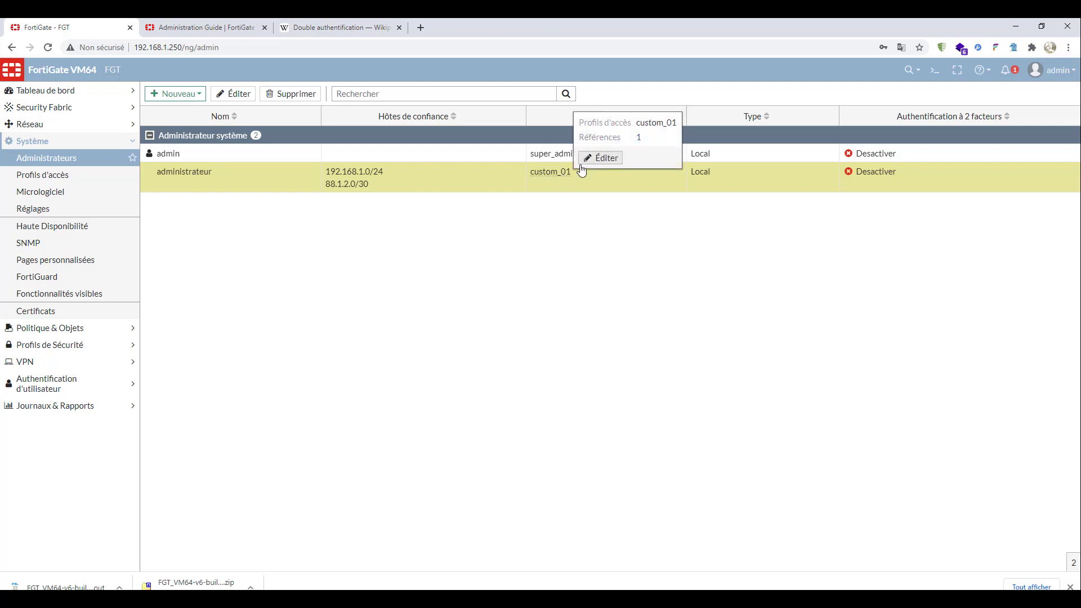
pyautogui.click(298, 94)
pyautogui.click(970, 158)
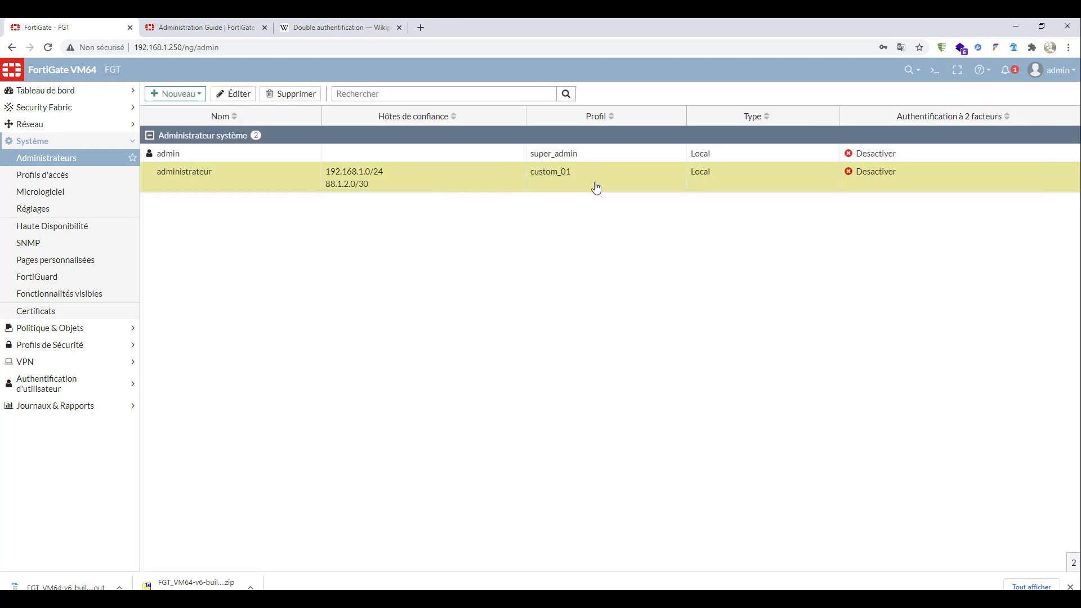
pyautogui.moveTo(558, 175)
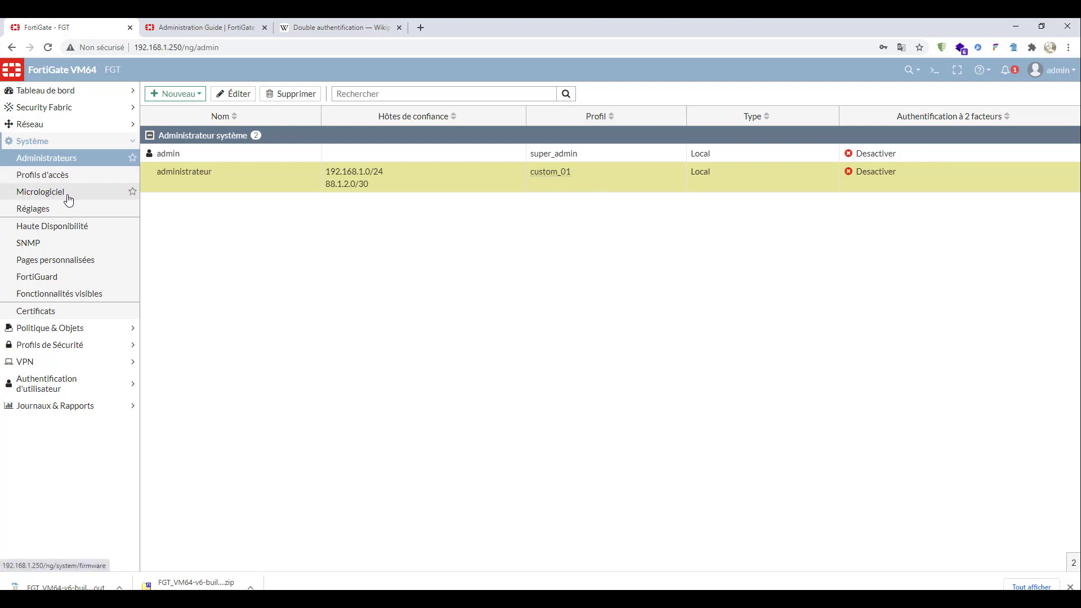
pyautogui.click(57, 176)
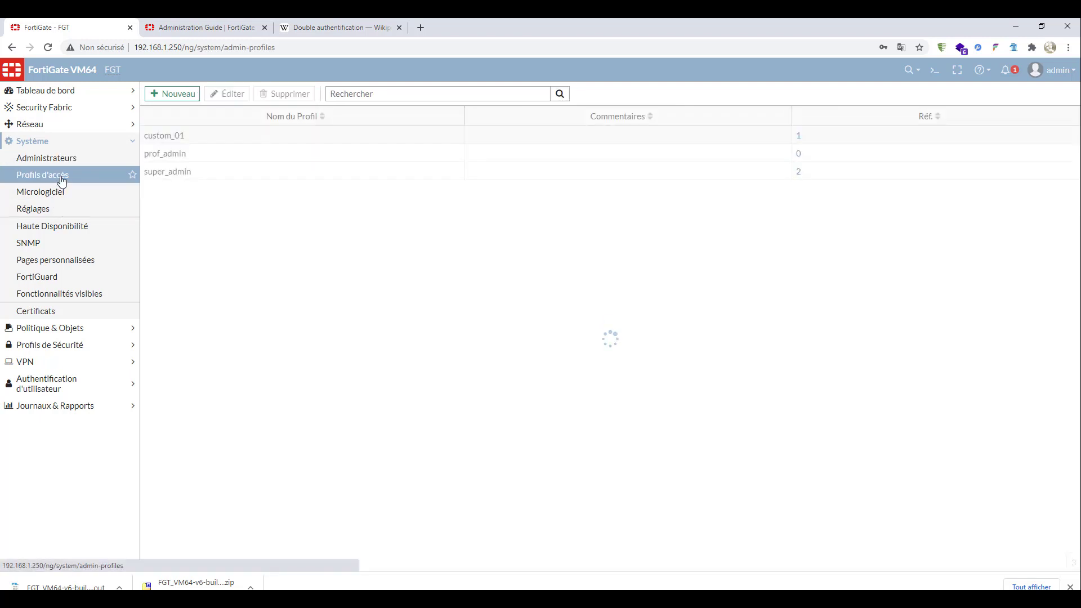
pyautogui.click(208, 138)
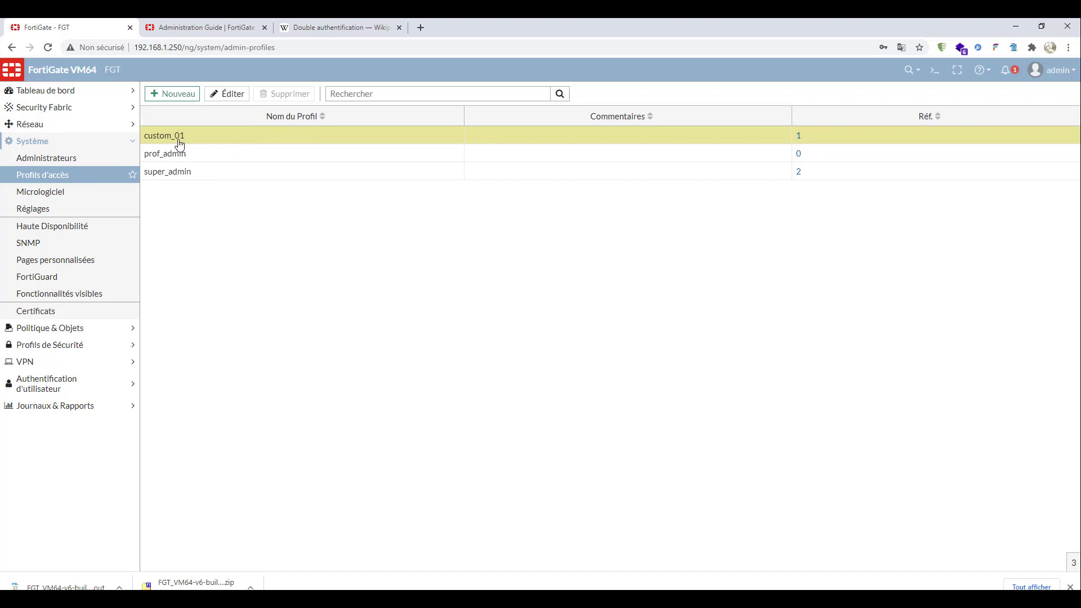
pyautogui.click(50, 159)
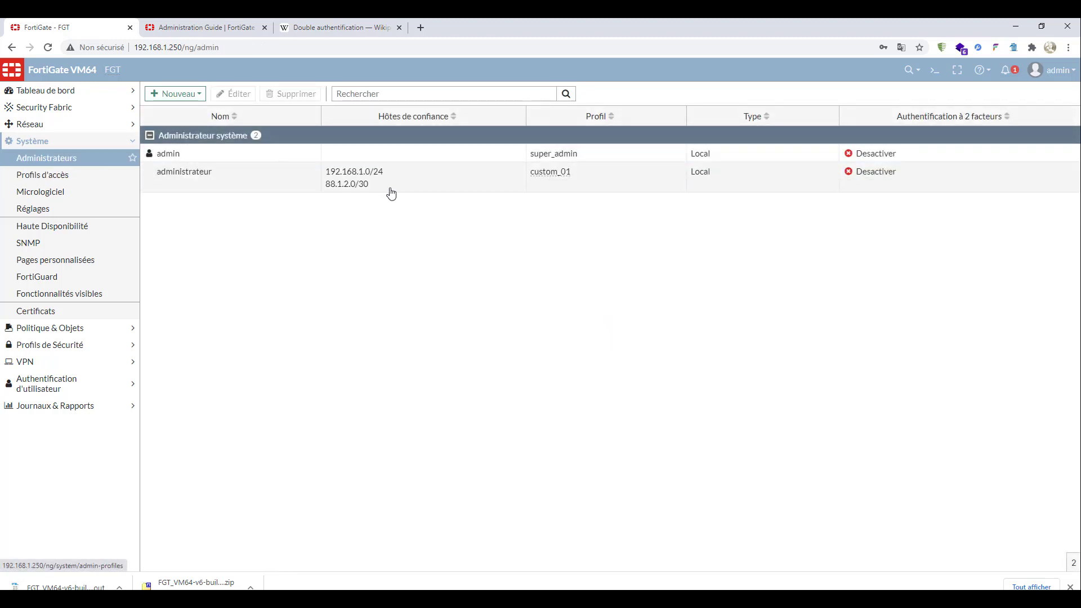
pyautogui.click(447, 189)
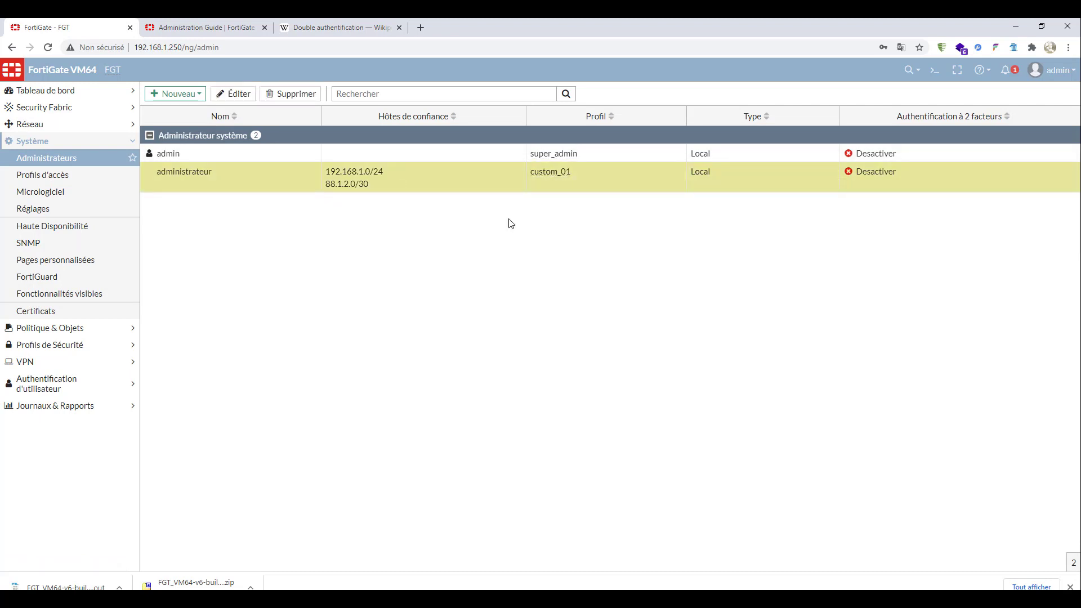
pyautogui.click(77, 181)
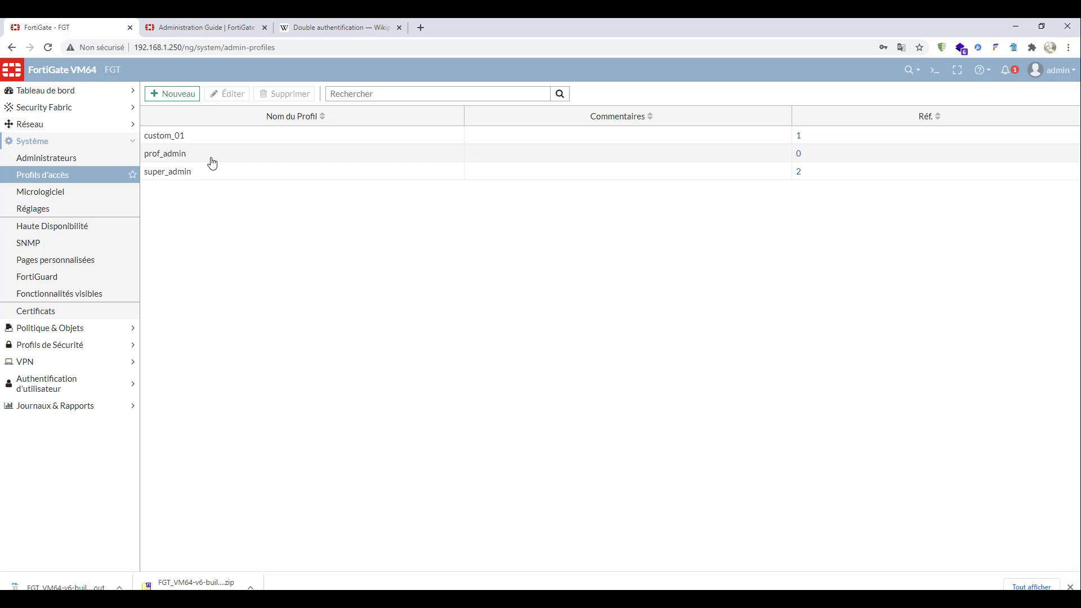
# - Read the Domaines virtuels page of the Fortinet administration guide, covering the VDOM modes and the mode-change rules
pyautogui.click(196, 26)
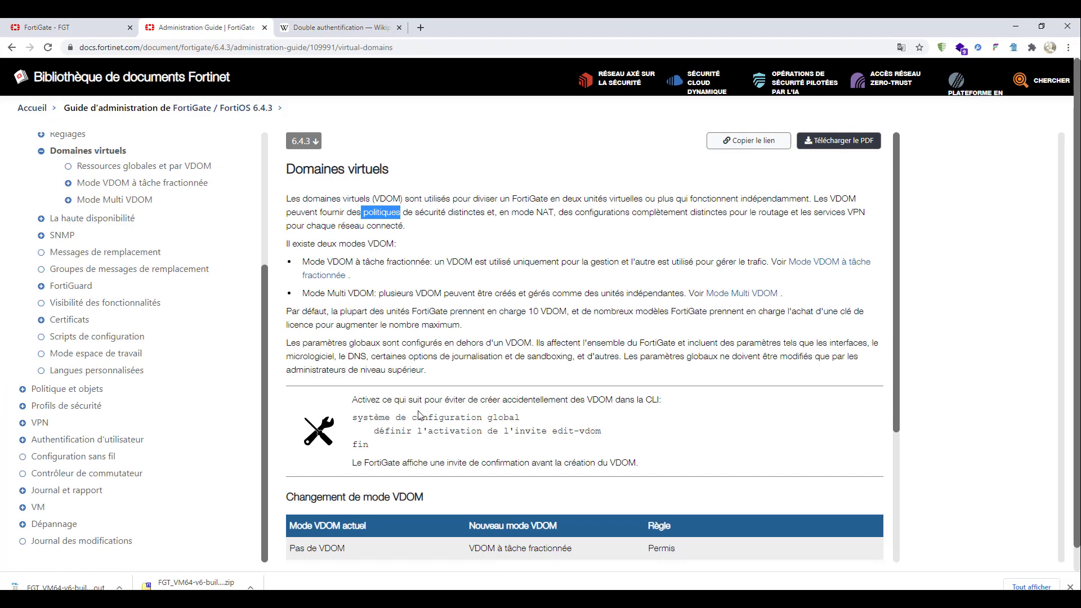
pyautogui.scroll(-4, 370, 423)
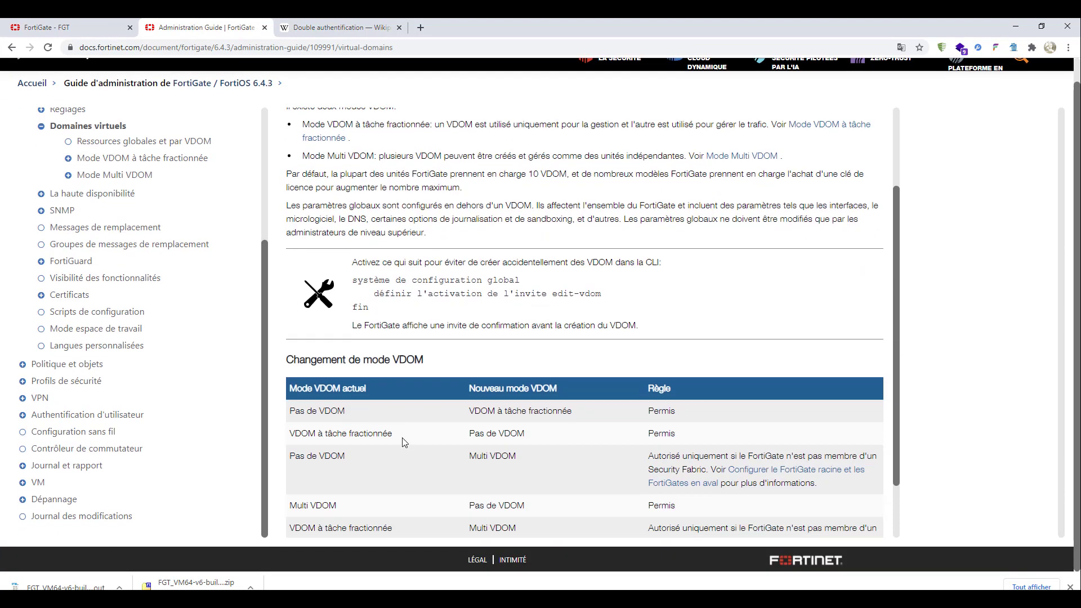
pyautogui.scroll(4, 403, 443)
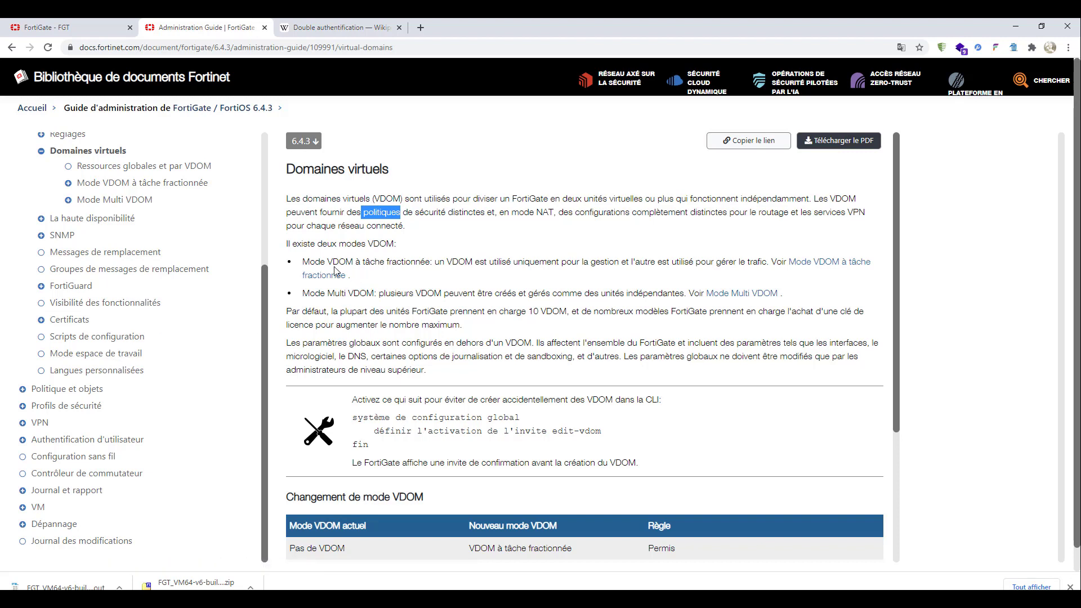
pyautogui.moveTo(327, 262); pyautogui.dragTo(354, 280)
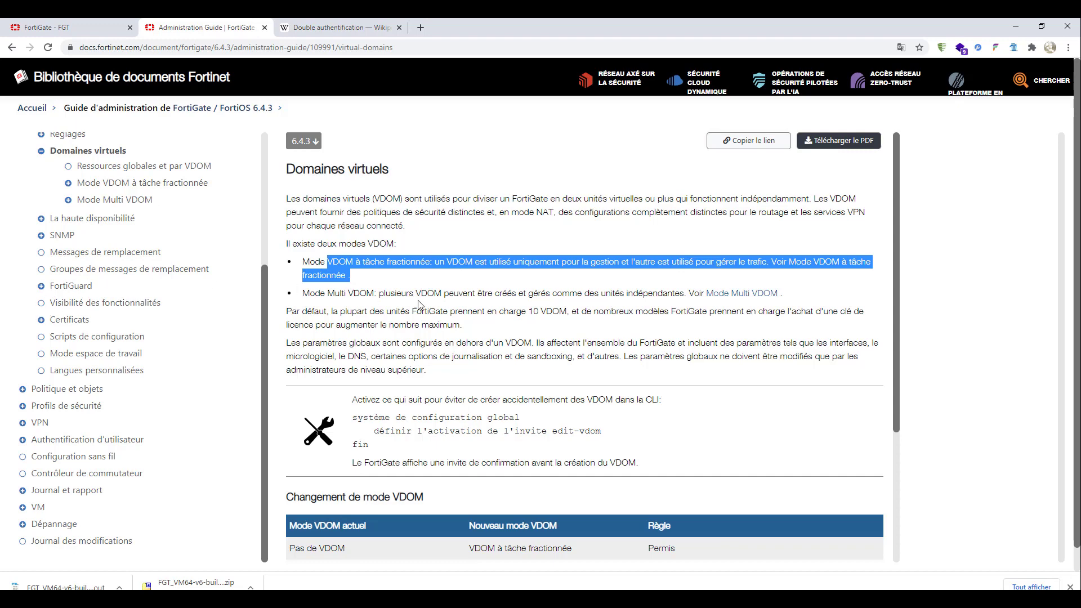
pyautogui.scroll(-3, 387, 378)
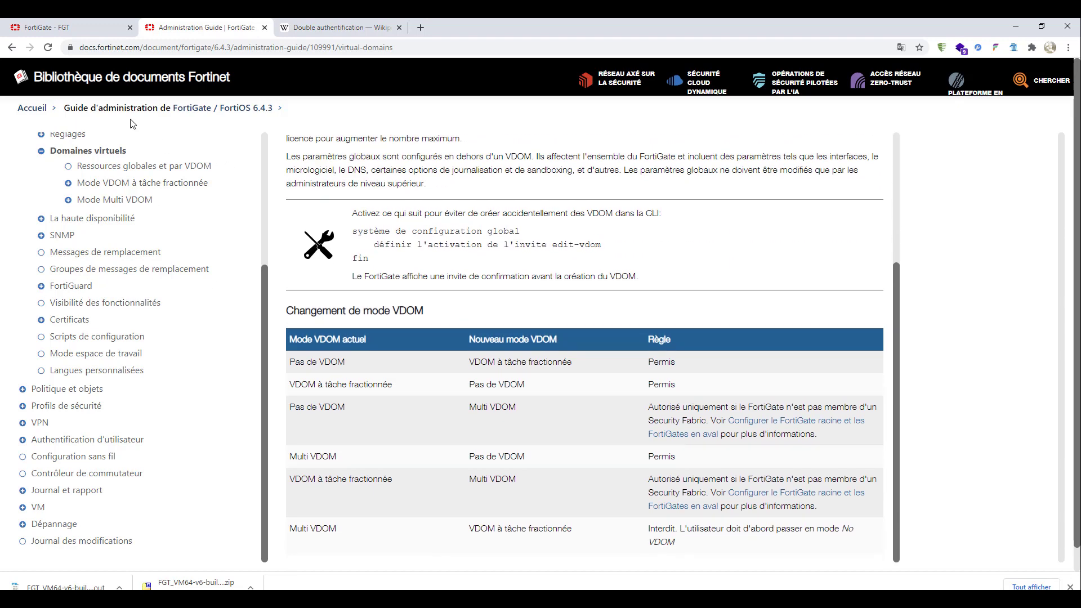
# - Return to the FortiGate interface and look through the Micrologiciel, Profils d'accès, Administrateurs, Certificats and FortiGuard pages
pyautogui.click(68, 27)
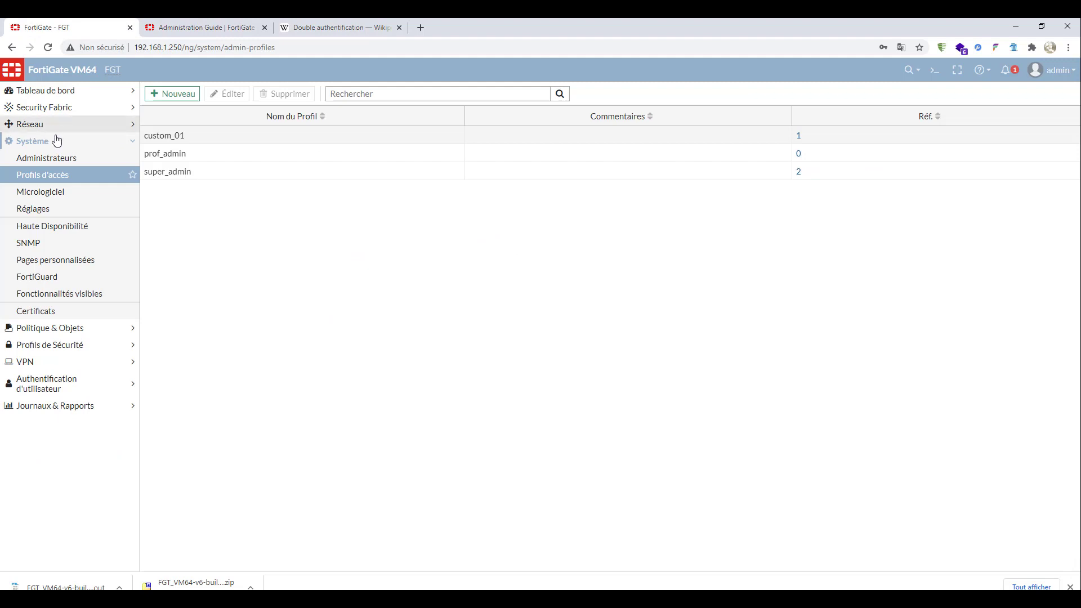
pyautogui.click(87, 193)
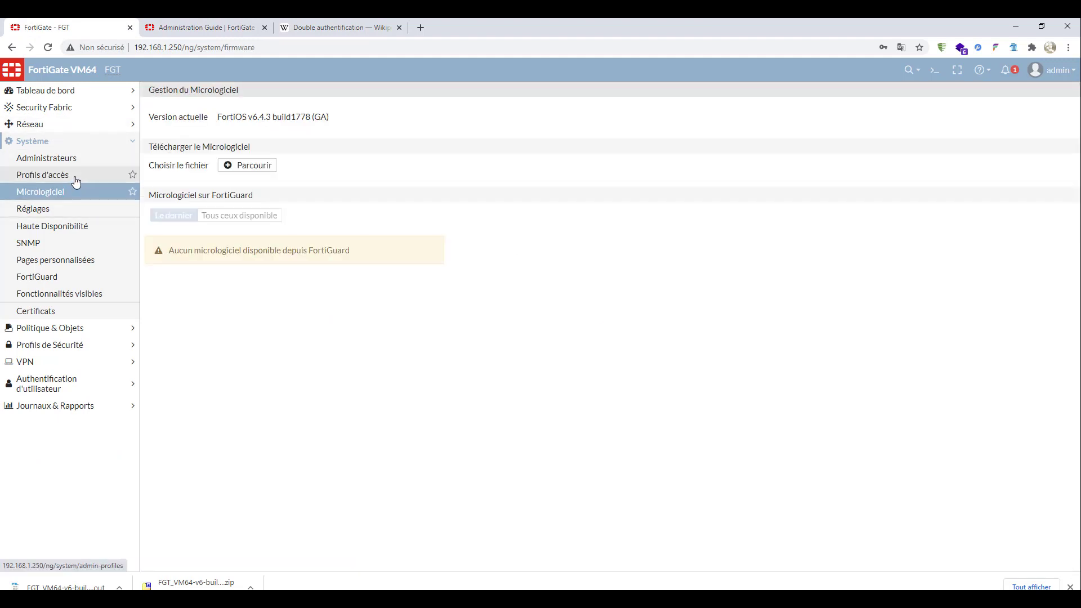
pyautogui.click(76, 179)
pyautogui.click(75, 158)
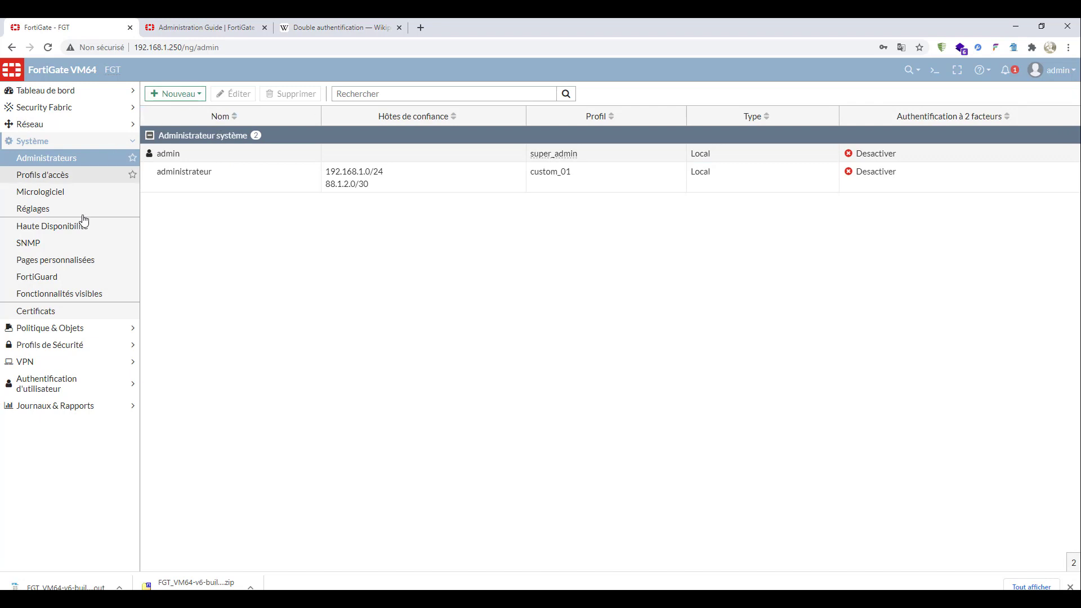
pyautogui.click(54, 314)
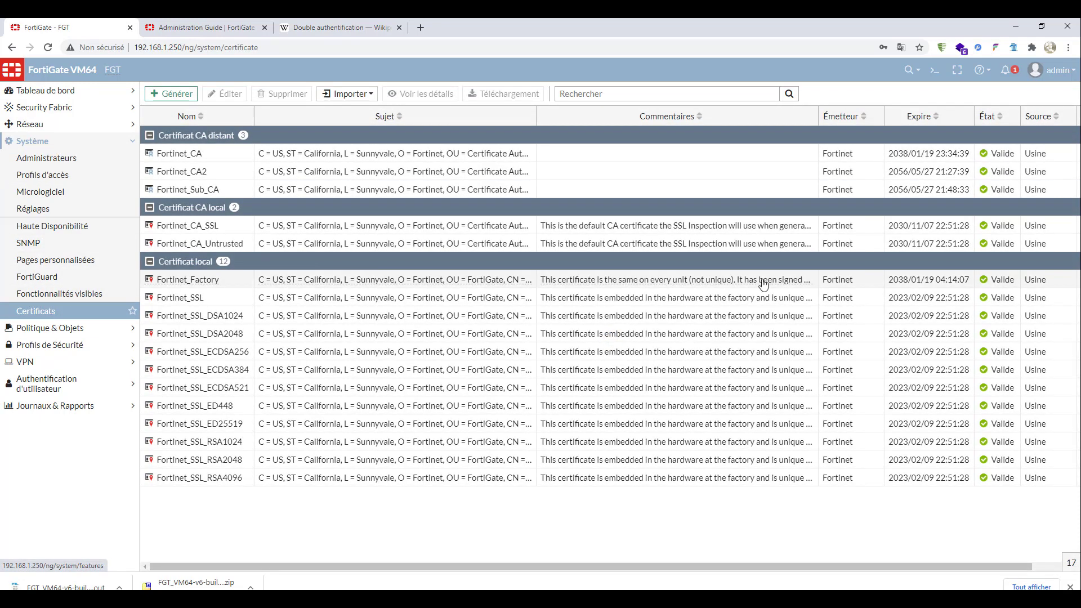
pyautogui.click(75, 276)
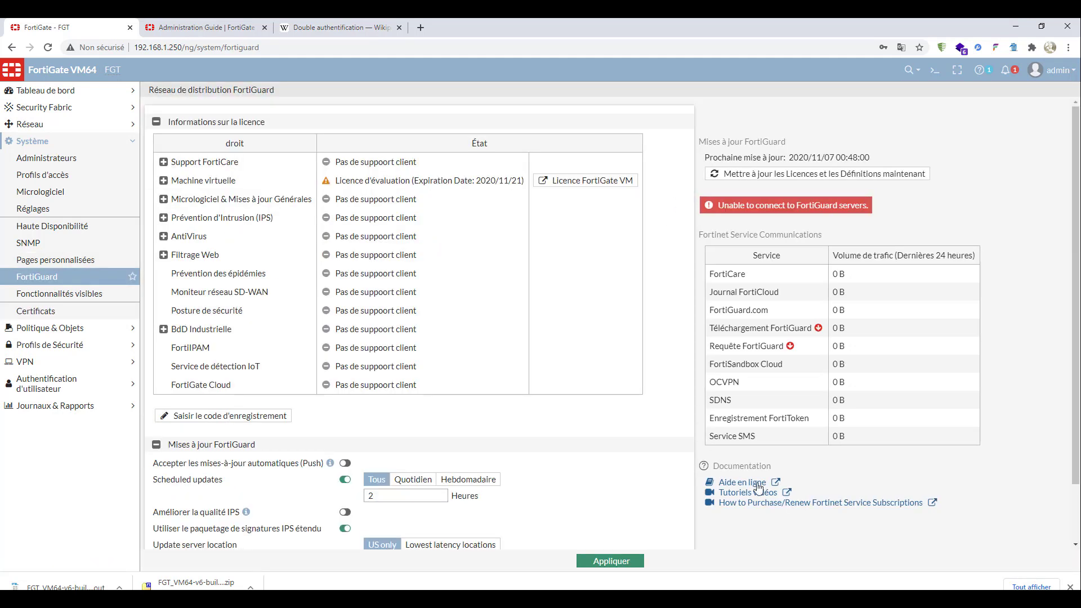
pyautogui.scroll(-2, 754, 490)
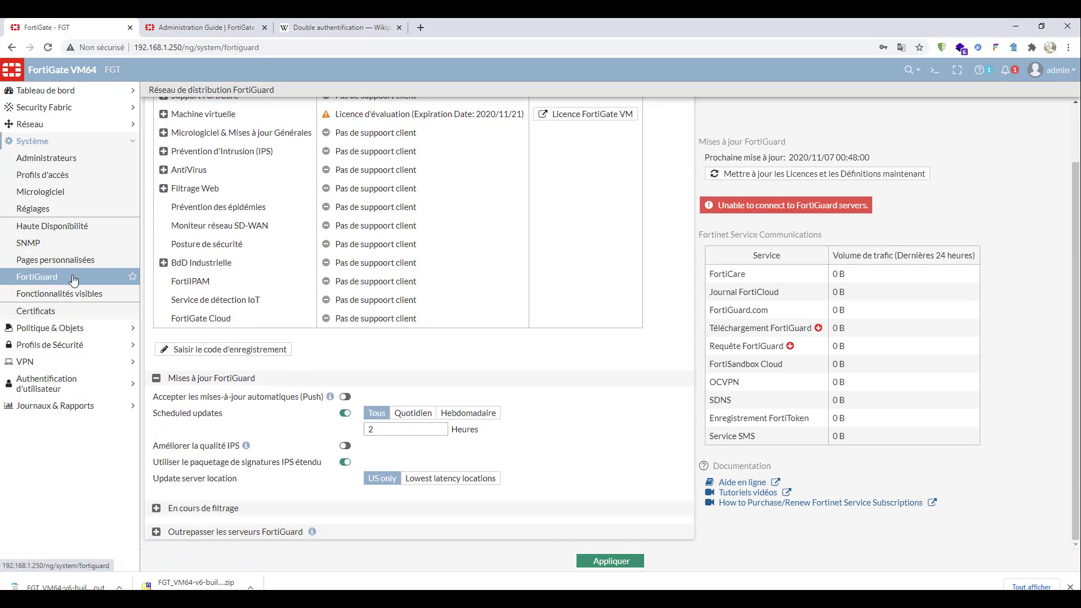